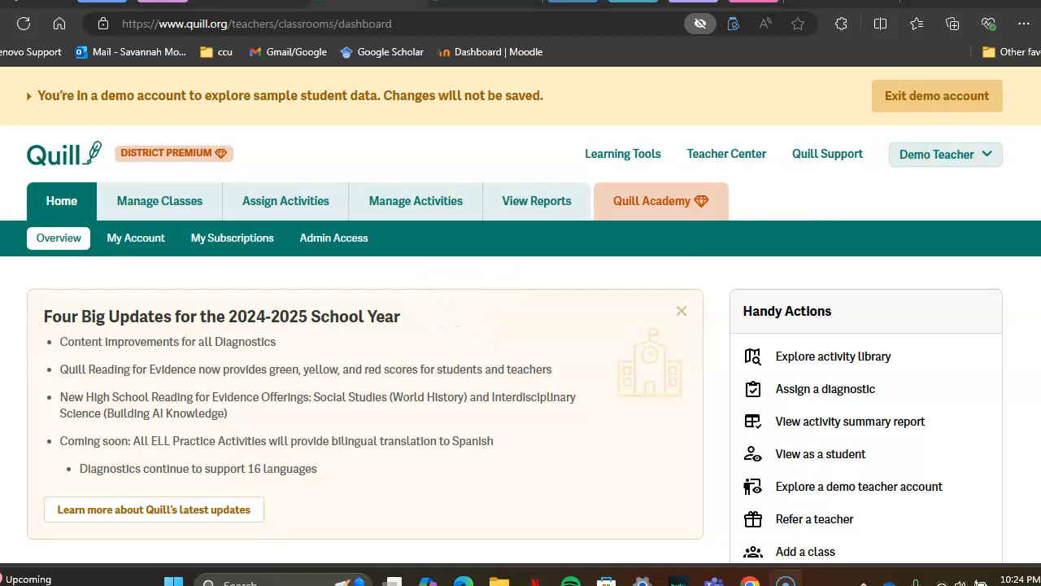
Review the dashboard overview, including the yearly summary, diagnostic results, live lessons and student activity feed
scroll(520, 316, "down", 5)
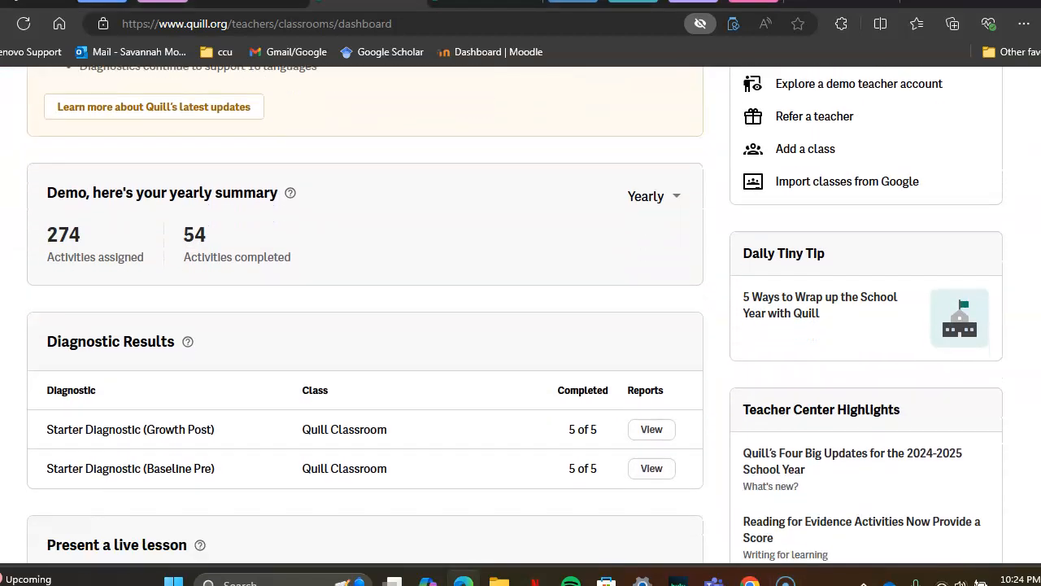
scroll(521, 315, "down", 1)
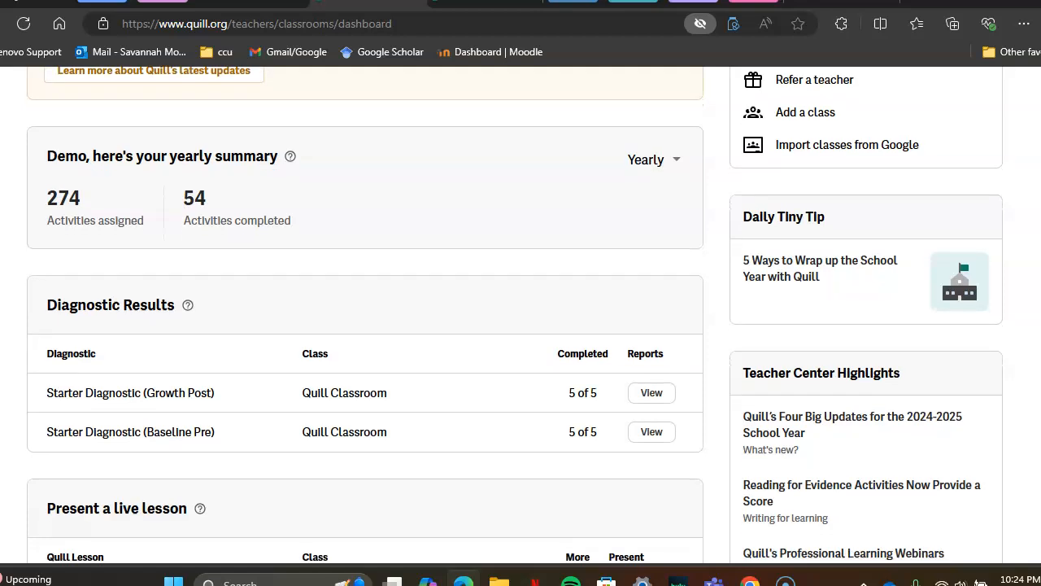
scroll(521, 315, "down", 5)
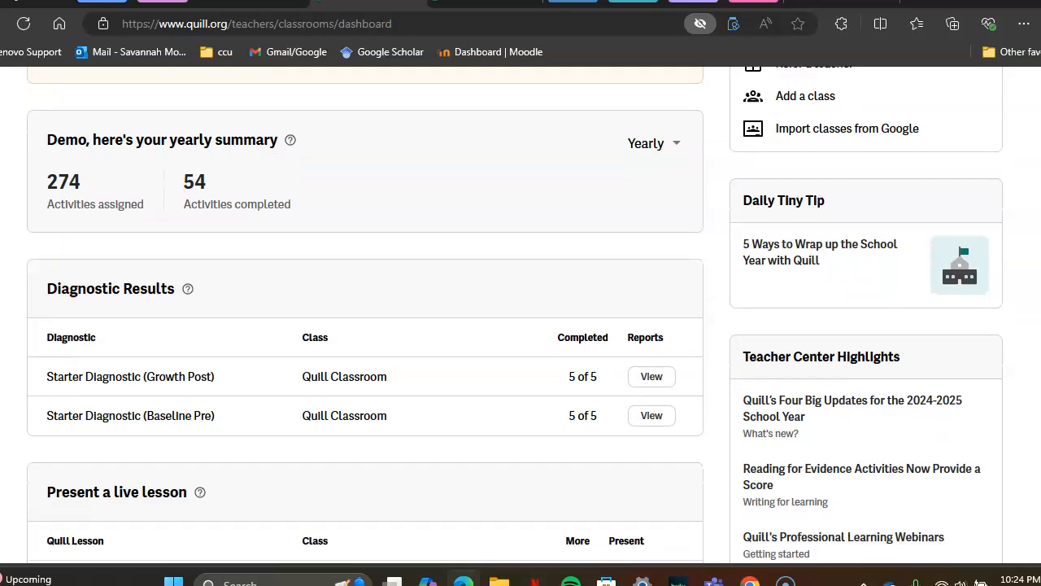
scroll(520, 316, "up", 1)
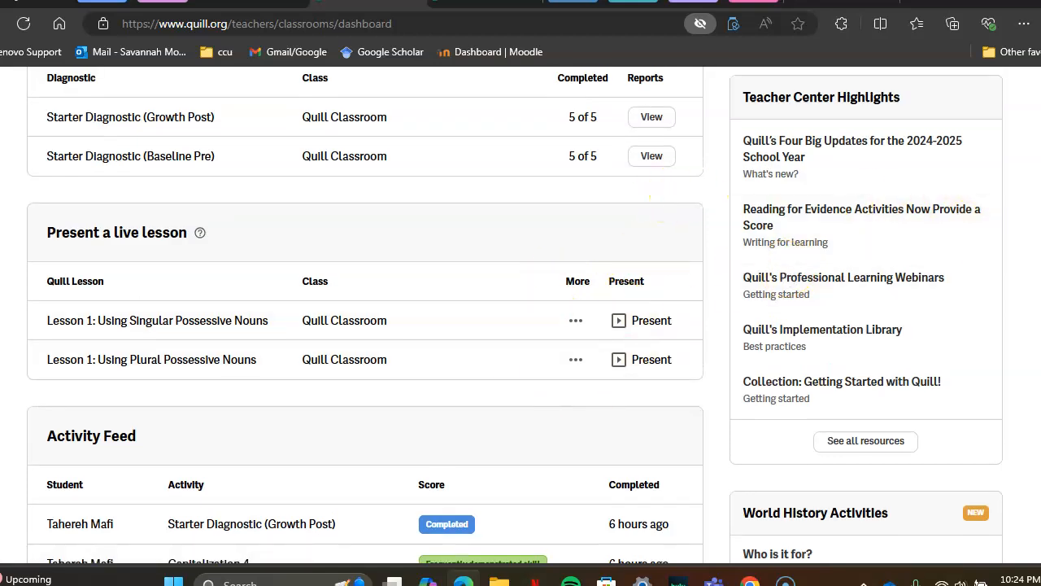
scroll(520, 316, "down", 4)
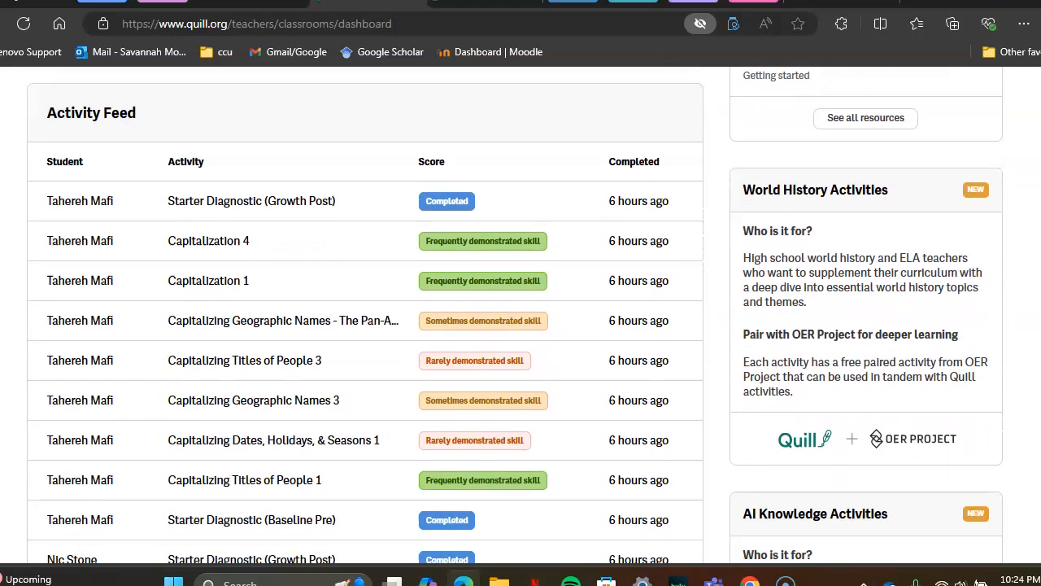
scroll(364, 316, "down", 5)
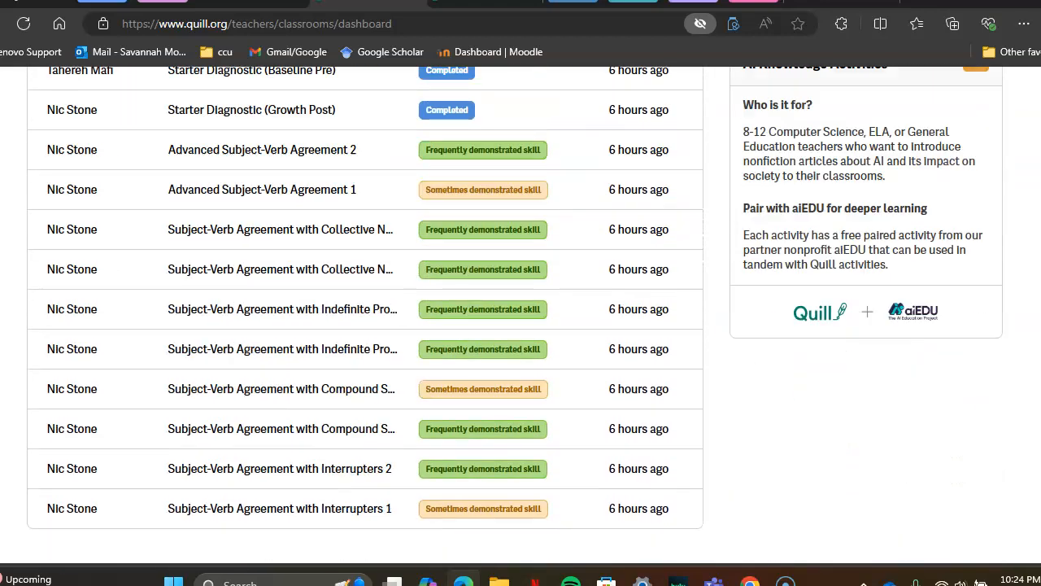
scroll(521, 316, "up", 15)
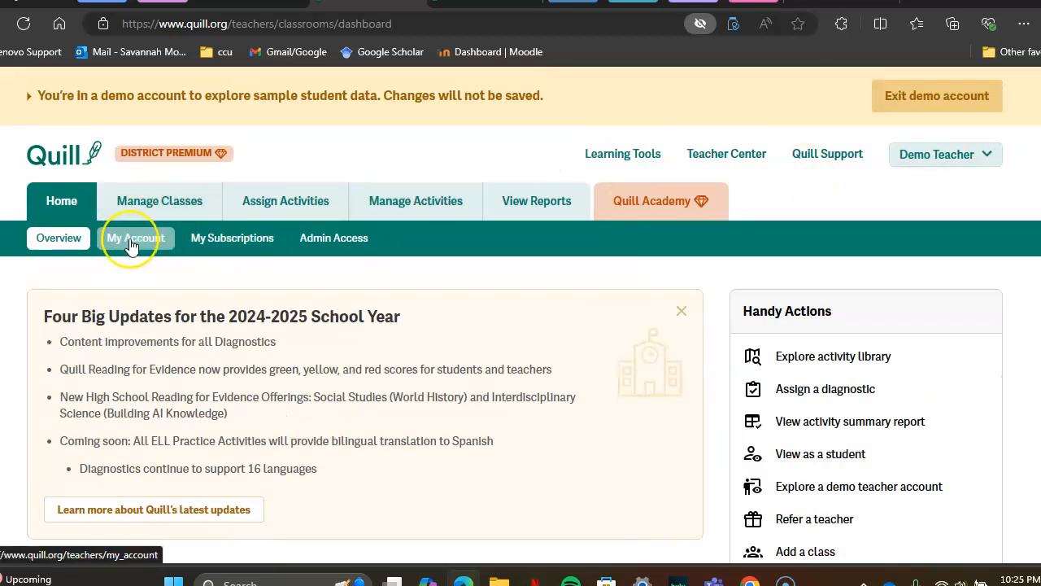
Open the Admin Access page and examine the school admins and the admin request option
left_click(323, 251)
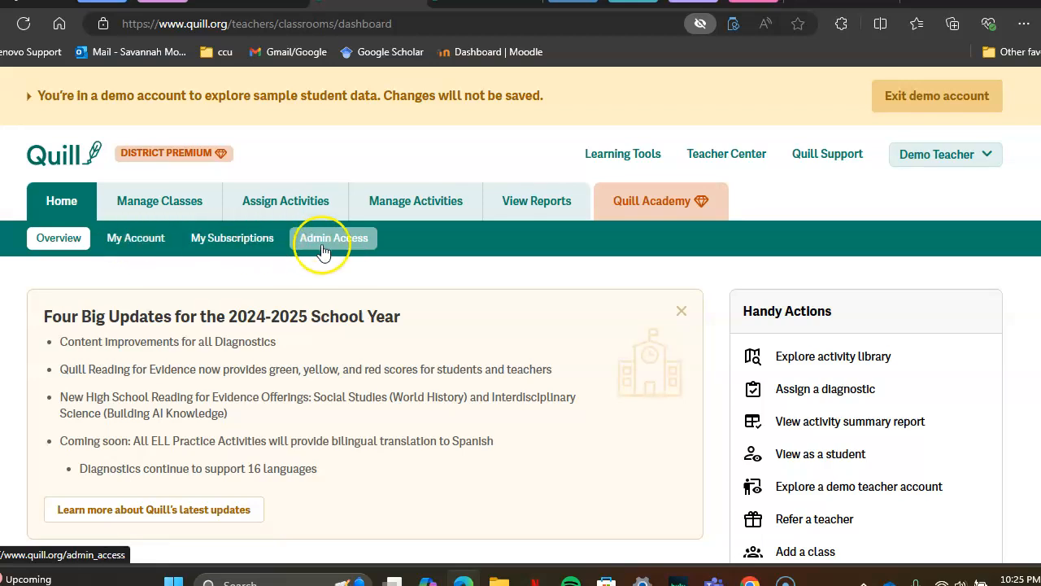
left_click(323, 248)
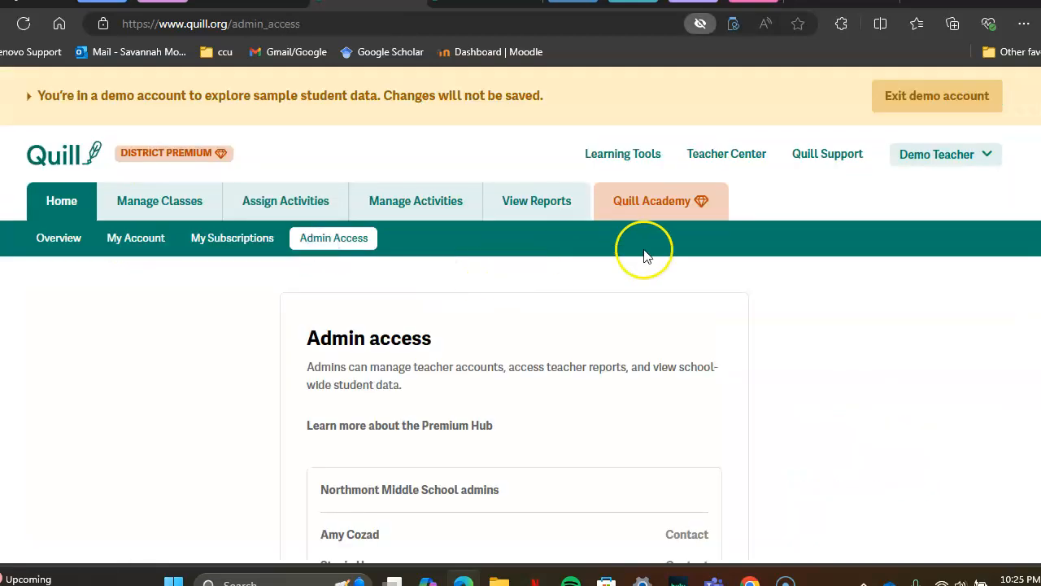
scroll(521, 313, "down", 3)
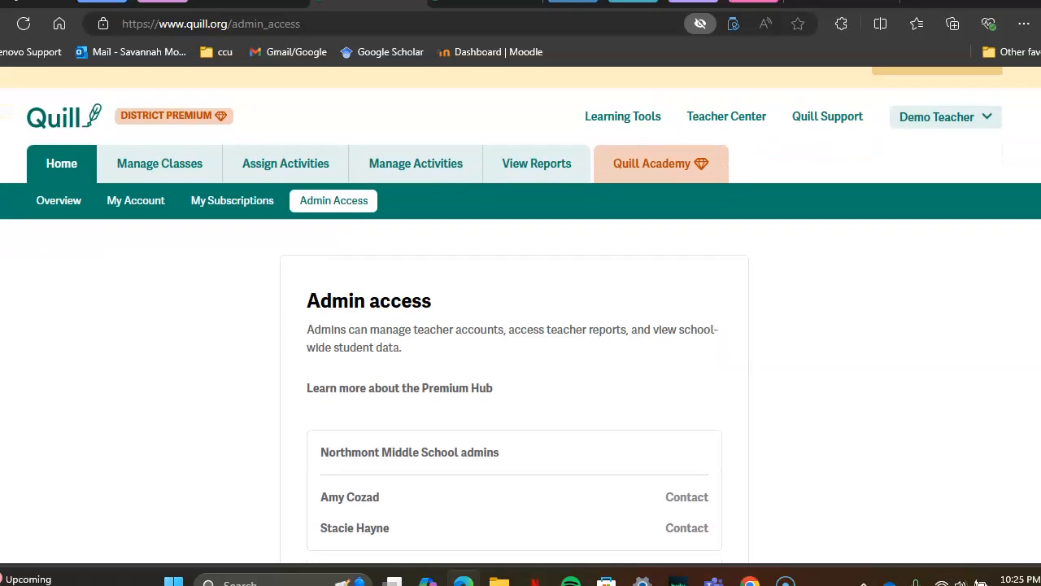
scroll(775, 347, "up", 1)
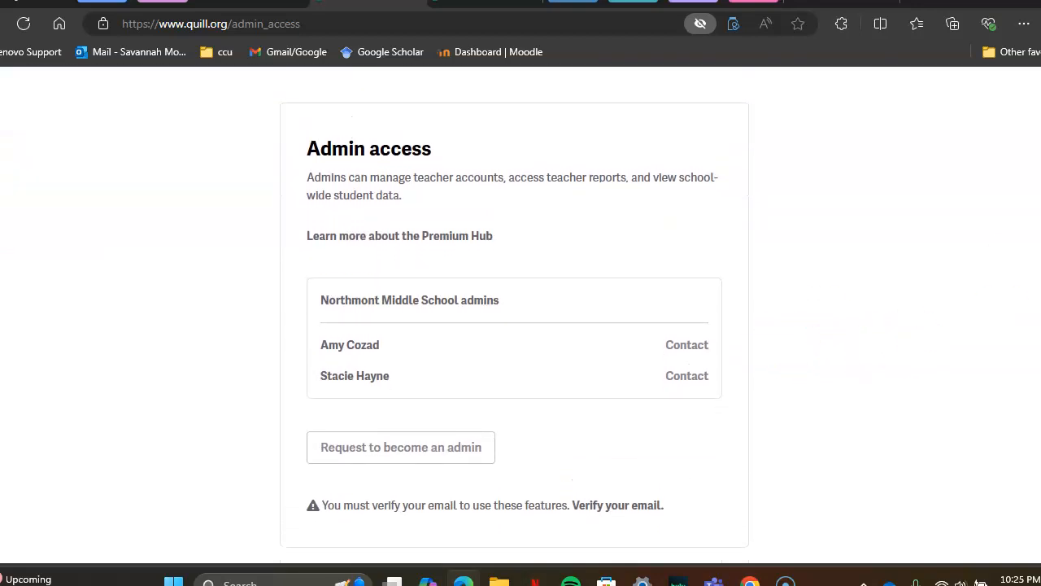
scroll(911, 342, "up", 3)
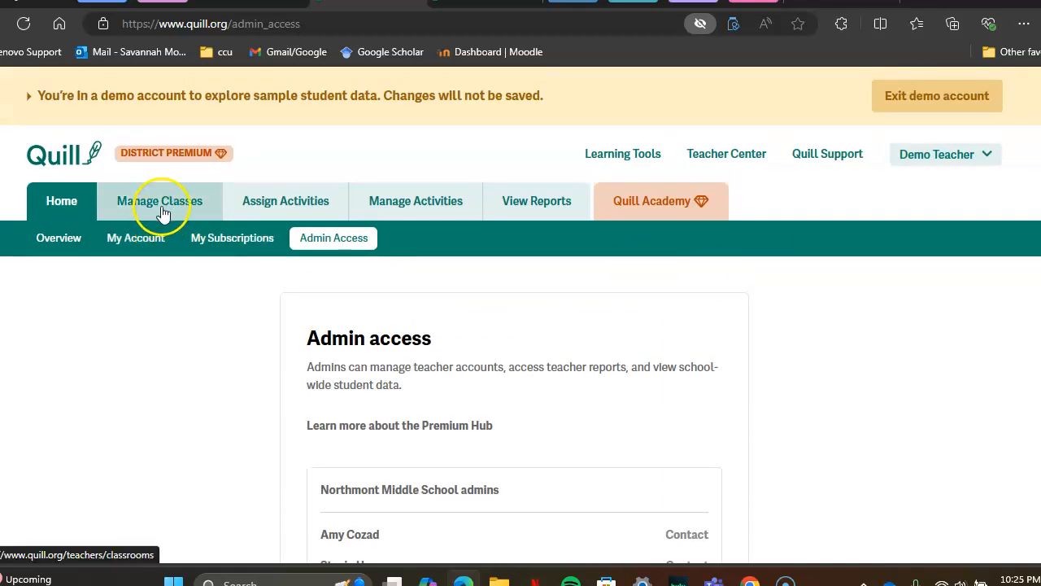
Open the active classes list and check which sources classes can be imported from
left_click(163, 209)
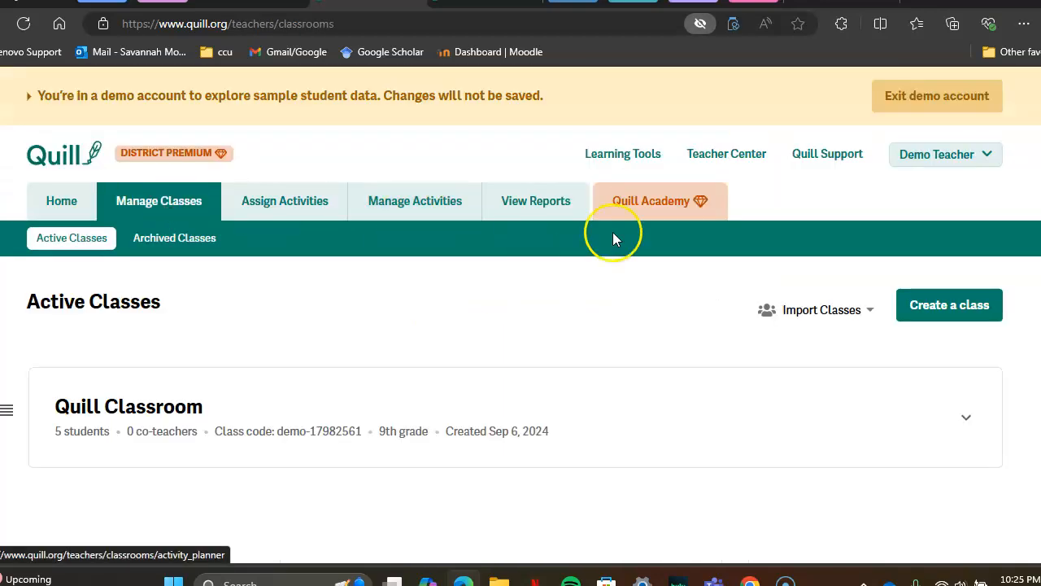
scroll(714, 293, "down", 2)
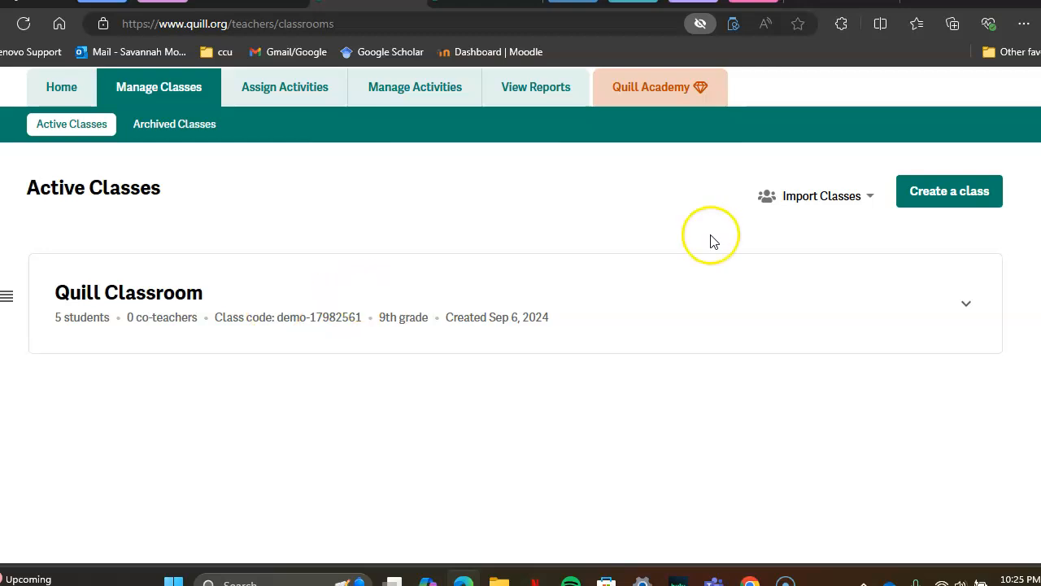
left_click(864, 197)
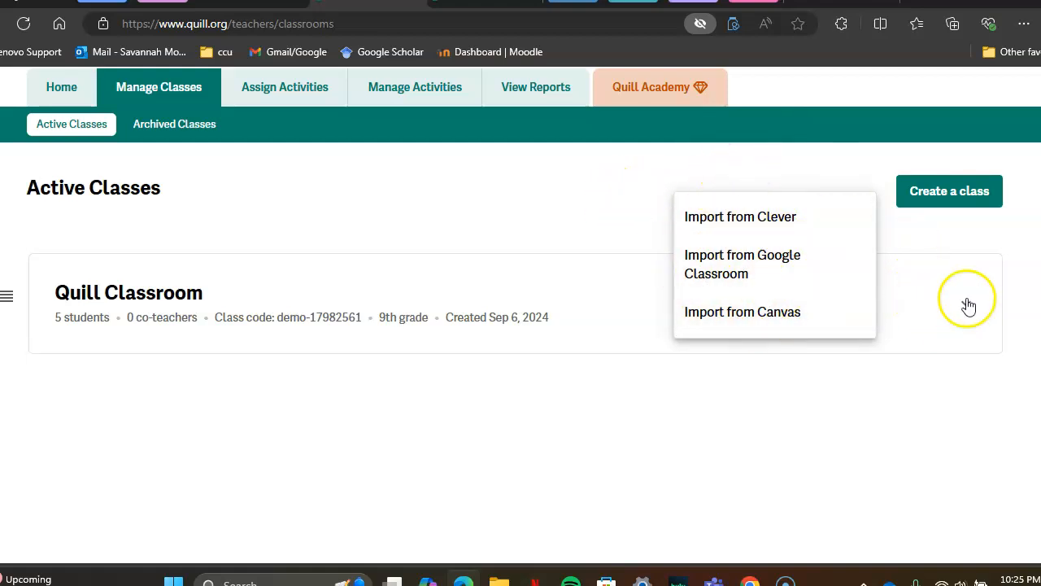
left_click(661, 182)
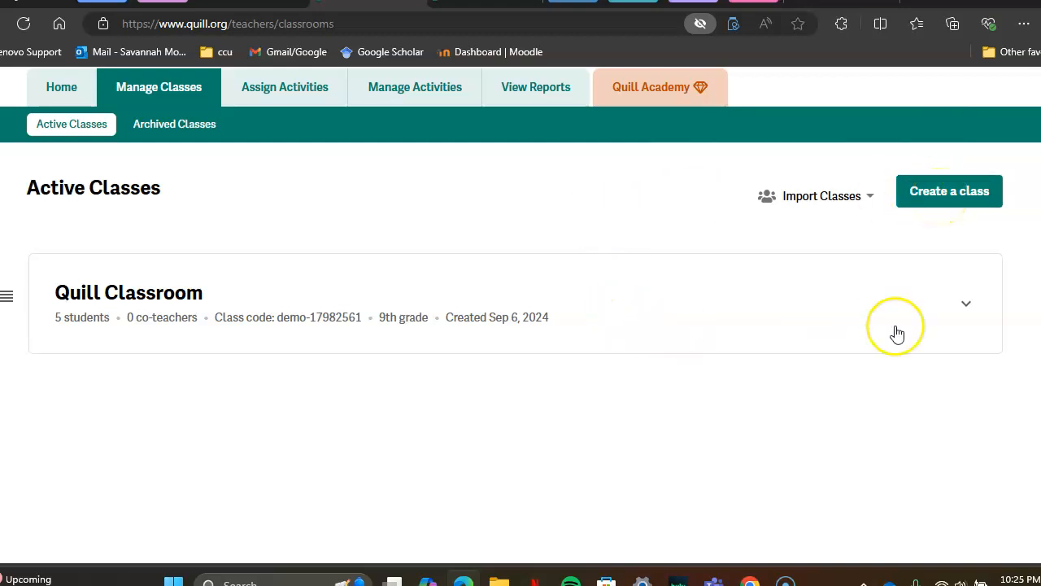
Expand Quill Classroom and examine its class settings and student roster
left_click(967, 308)
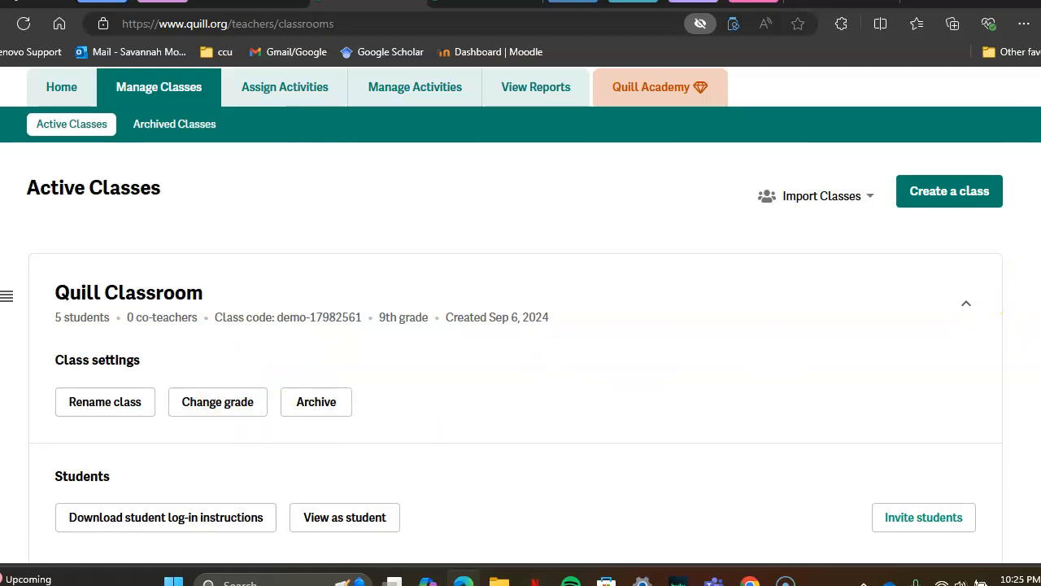
scroll(521, 325, "down", 2)
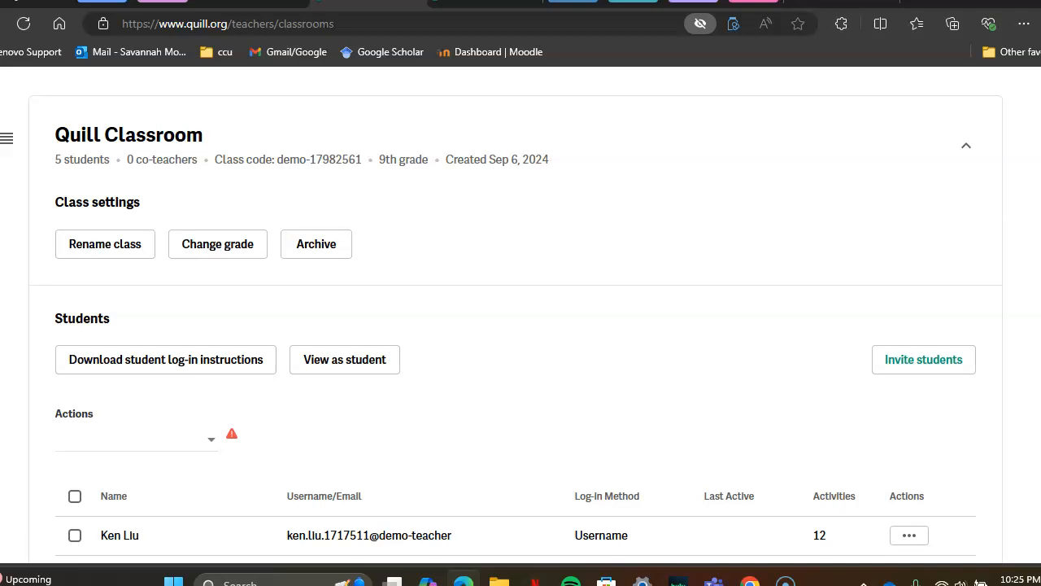
scroll(520, 325, "down", 3)
scroll(521, 325, "up", 1)
scroll(521, 325, "down", 1)
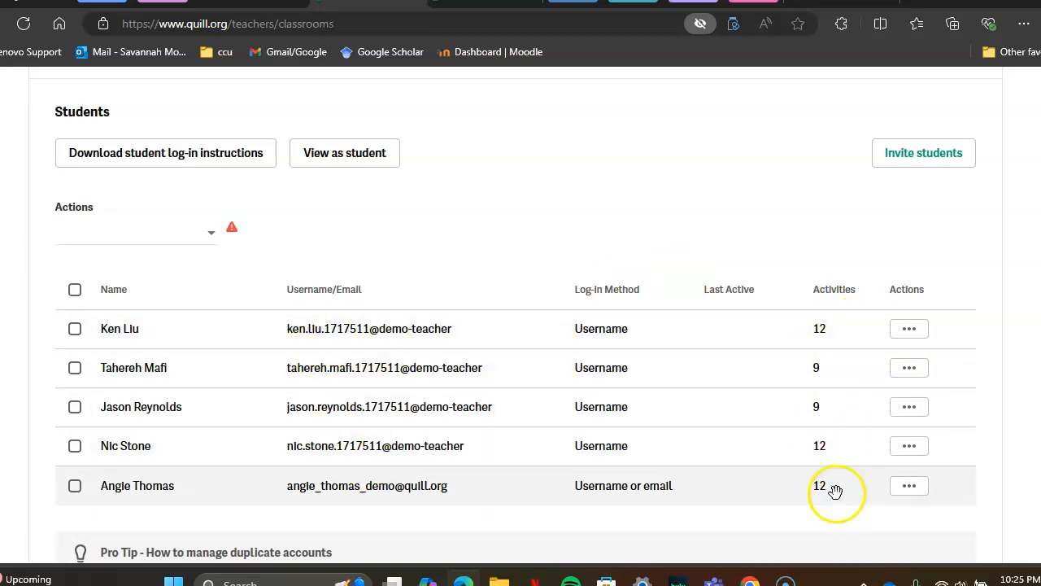
mouse_move(230, 228)
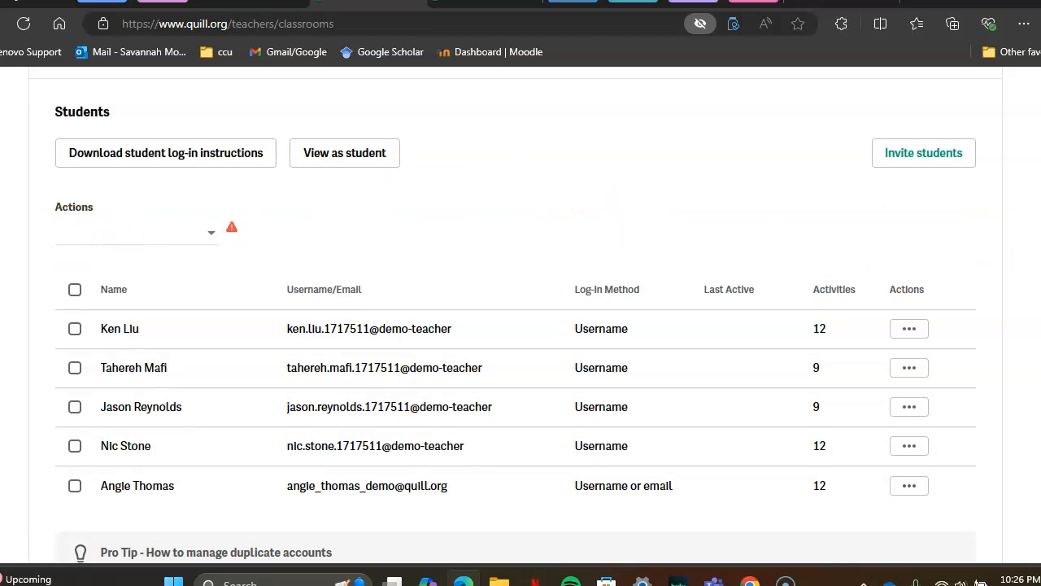
scroll(515, 321, "up", 1)
scroll(515, 326, "up", 2)
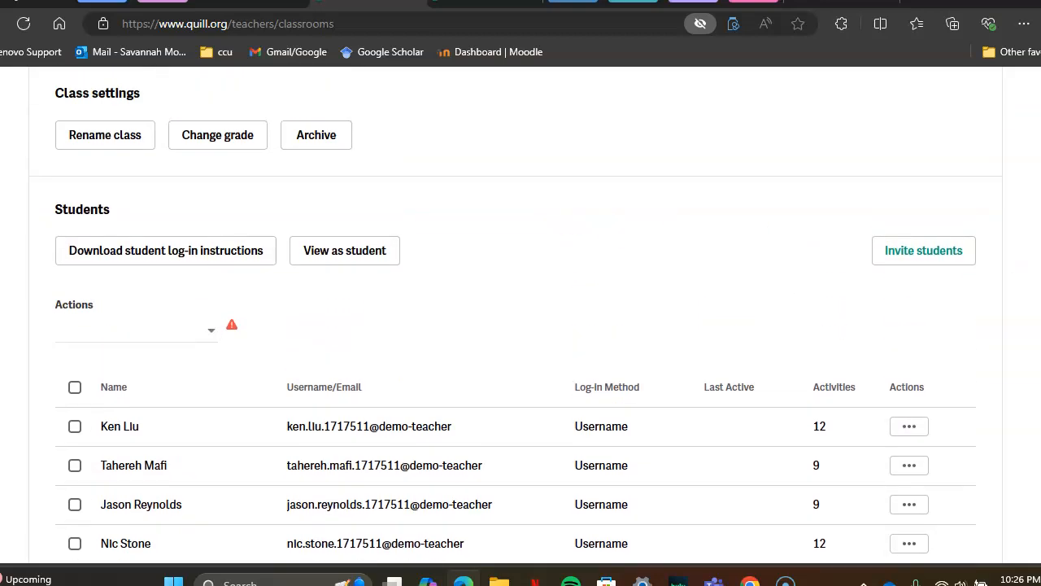
scroll(516, 326, "down", 2)
scroll(516, 325, "up", 3)
scroll(515, 325, "down", 3)
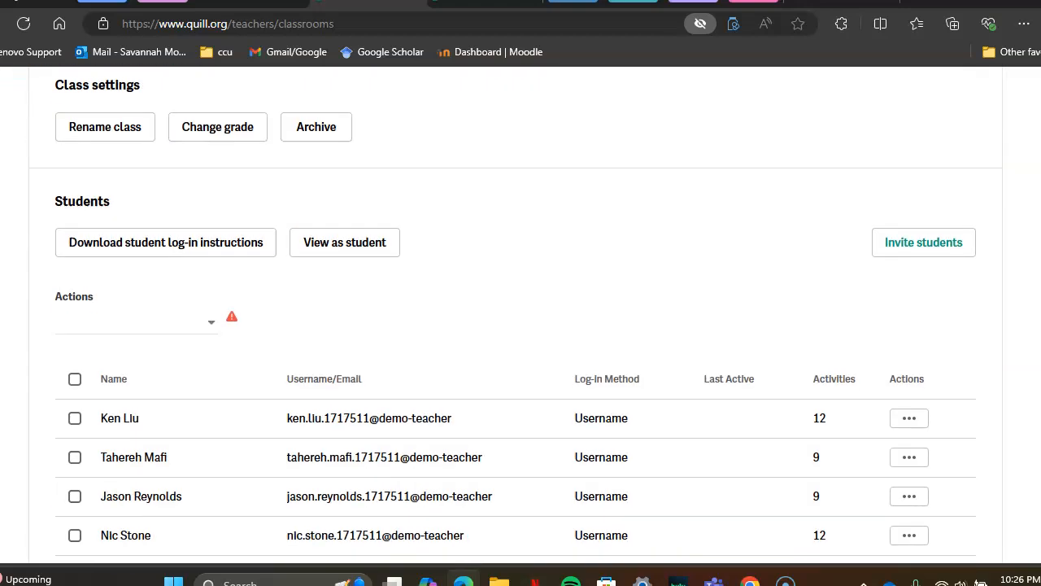
Check the available ways to invite students to Quill Classroom, then dismiss the dialog without adding anyone
left_click(885, 253)
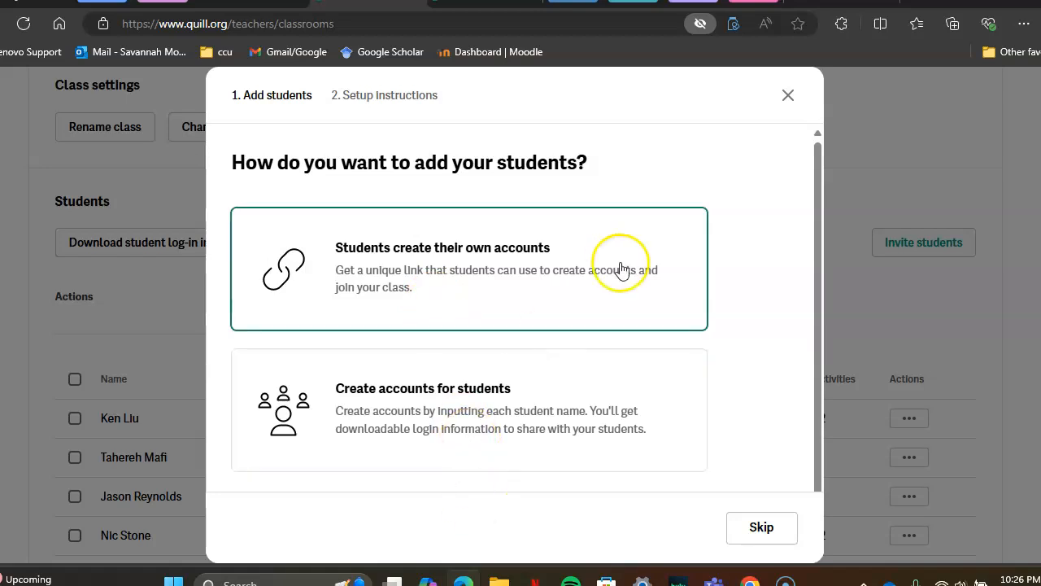
left_click(788, 95)
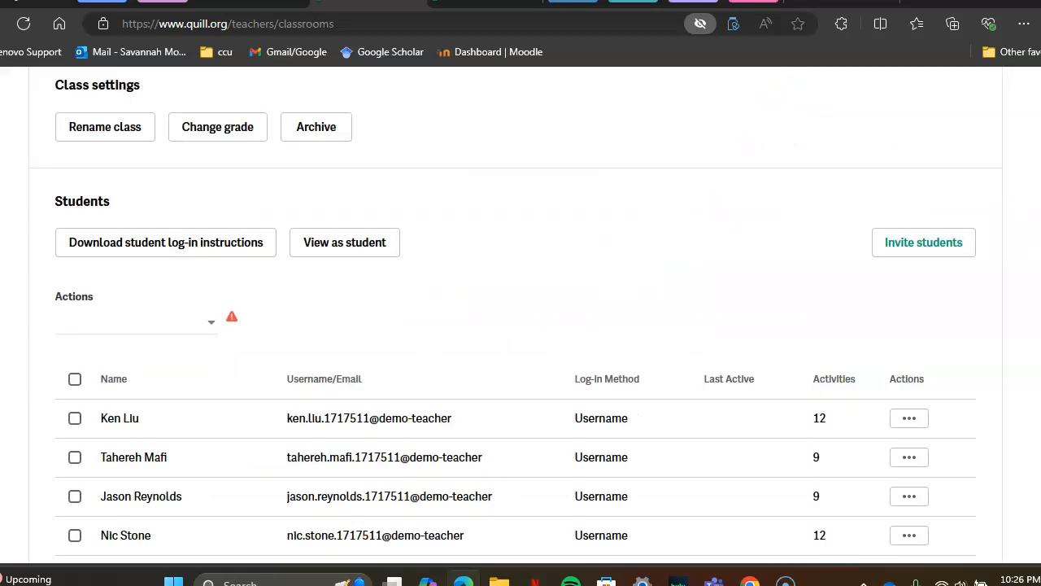
Go to the Assign Activities page and review the options for finding writing activities
scroll(786, 91, "up", 3)
scroll(606, 229, "up", 2)
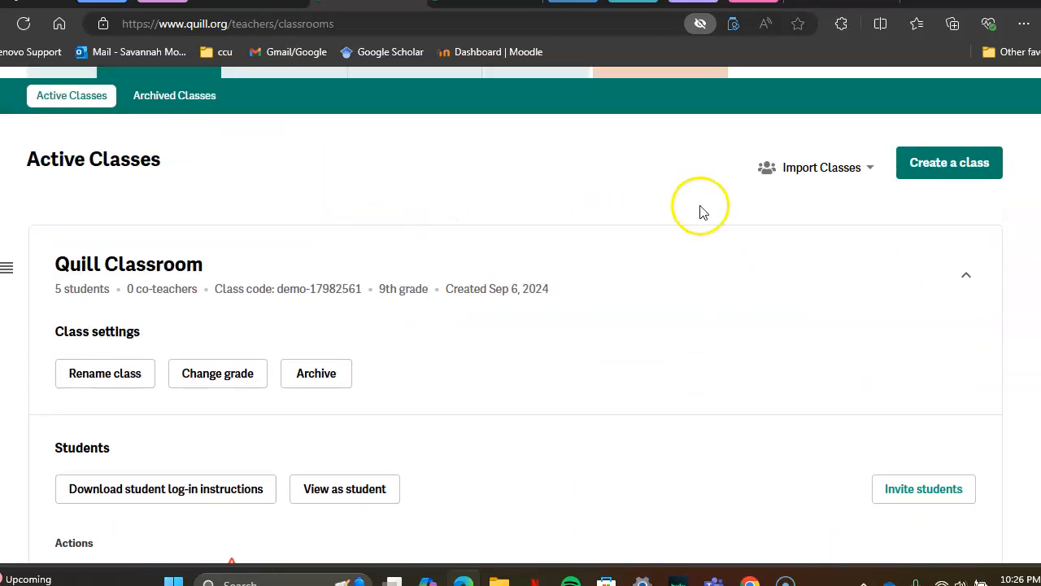
scroll(520, 326, "up", 2)
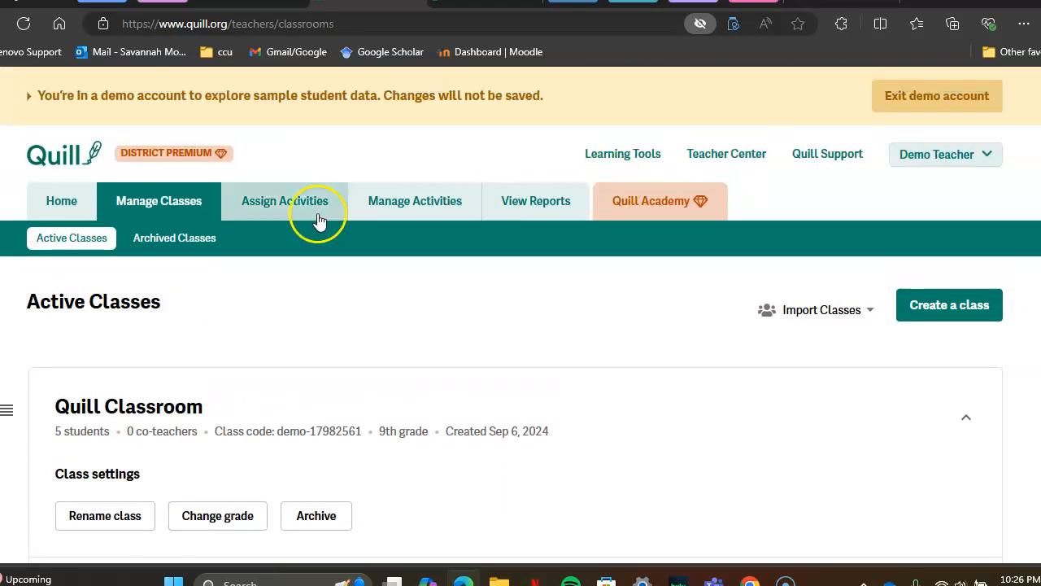
left_click(275, 212)
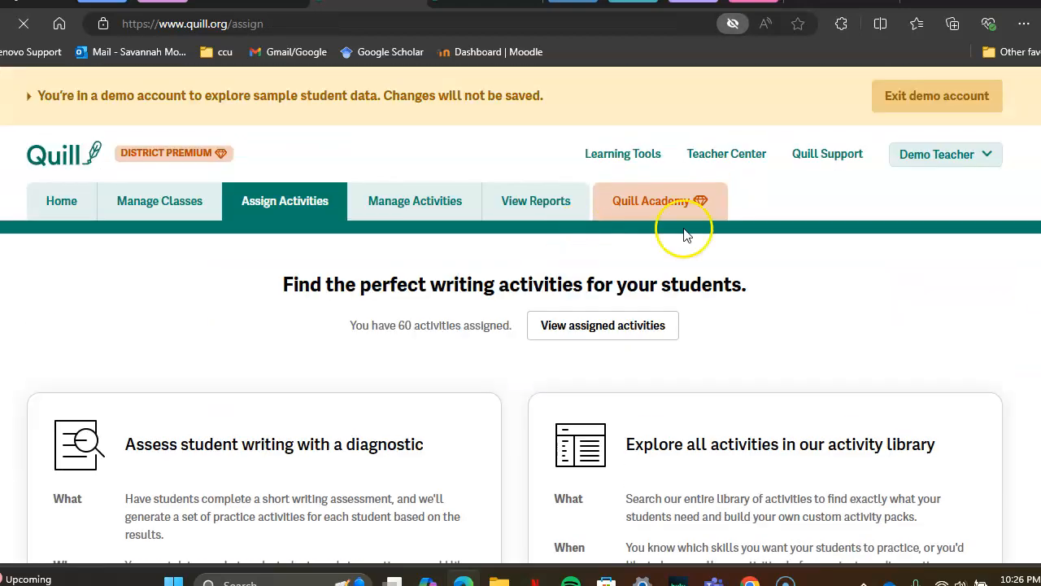
scroll(521, 311, "down", 3)
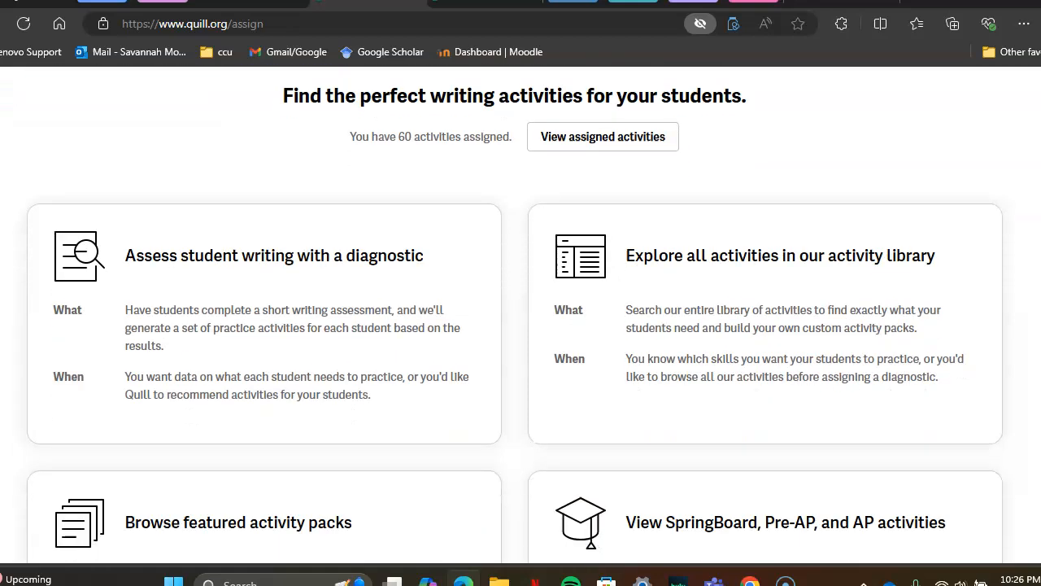
scroll(520, 314, "down", 2)
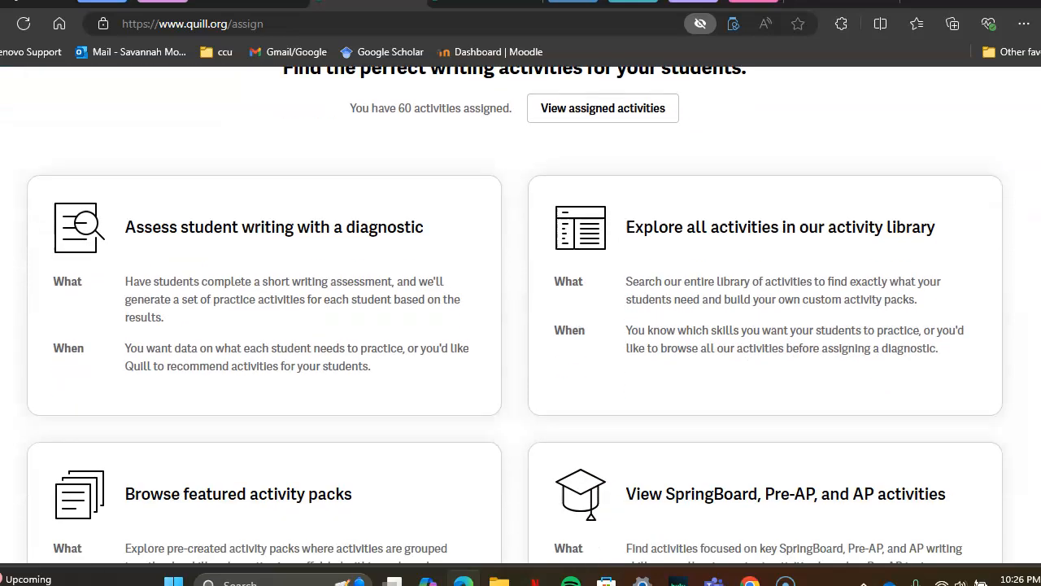
scroll(521, 314, "down", 6)
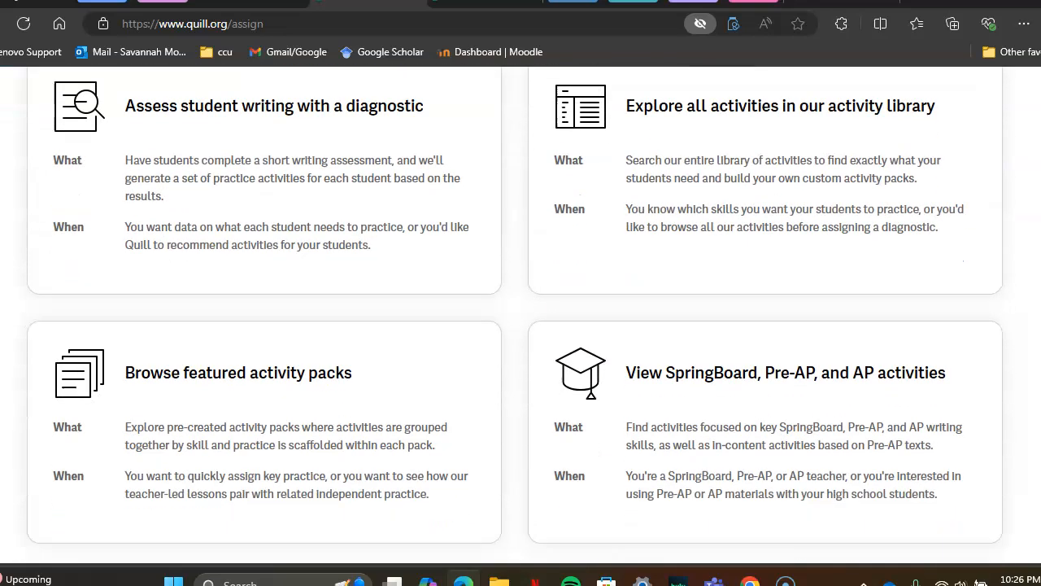
scroll(521, 315, "down", 1)
scroll(521, 315, "up", 1)
Browse the newest Reading for Evidence activities with their topics and release dates
scroll(521, 314, "down", 6)
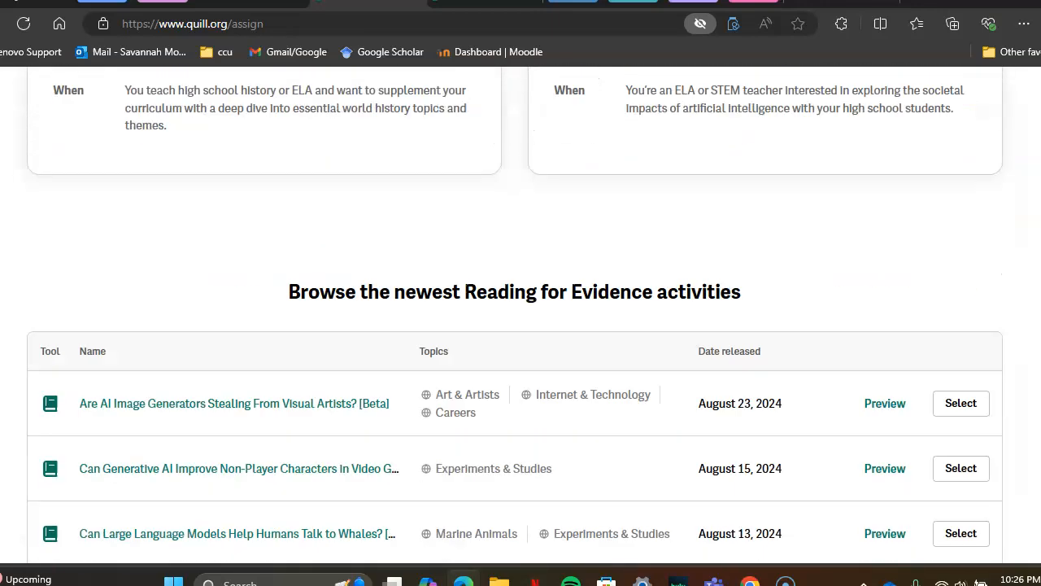
scroll(520, 315, "down", 1)
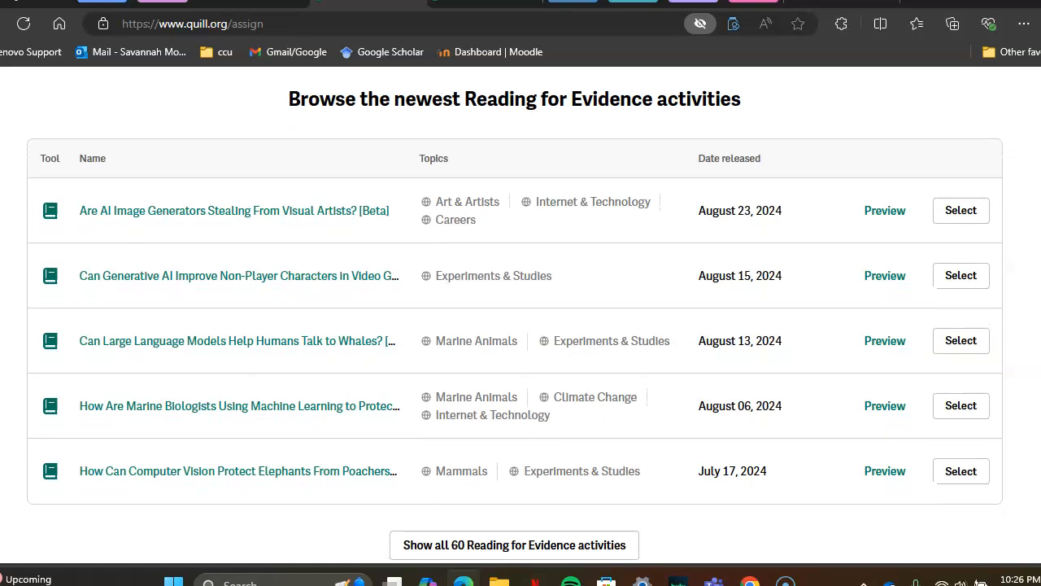
scroll(521, 314, "up", 1)
scroll(521, 315, "down", 1)
scroll(521, 315, "up", 2)
scroll(520, 315, "down", 3)
Open the diagnostic assessment option for assigning activities and review the Starter and Advanced diagnostics on offer
scroll(521, 315, "up", 11)
scroll(1012, 211, "up", 5)
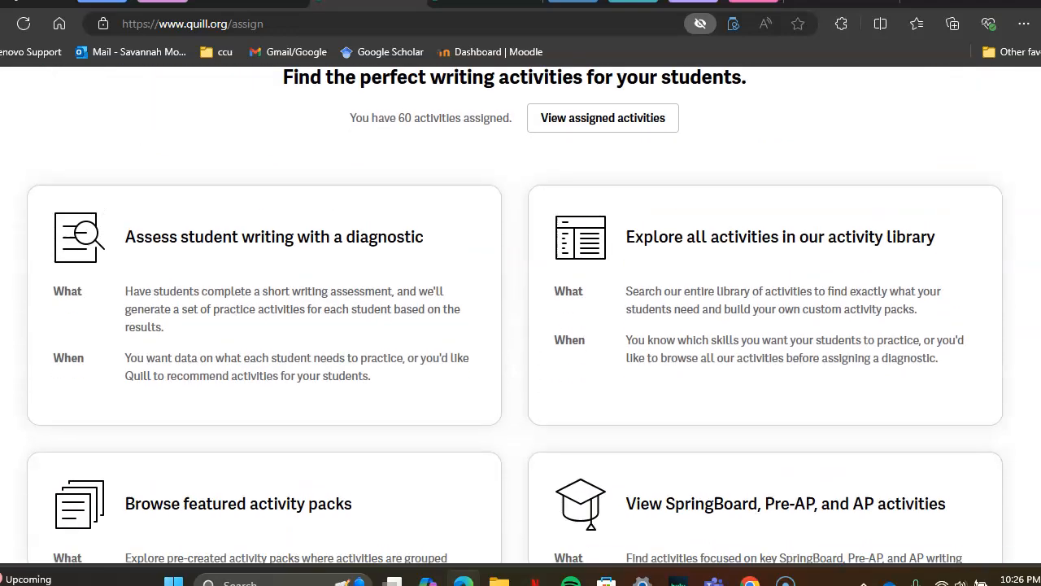
scroll(1011, 211, "down", 2)
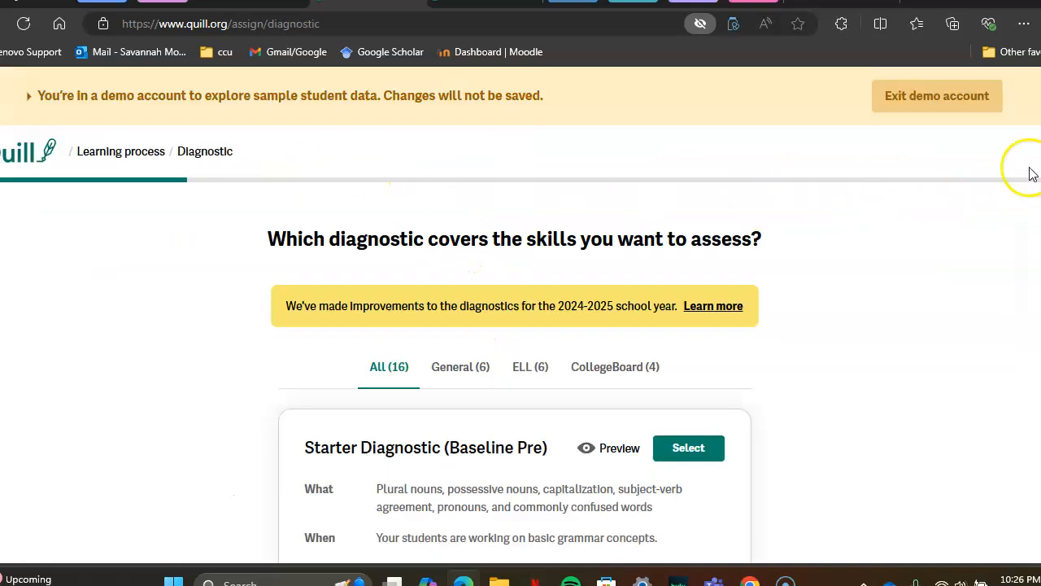
scroll(520, 326, "down", 3)
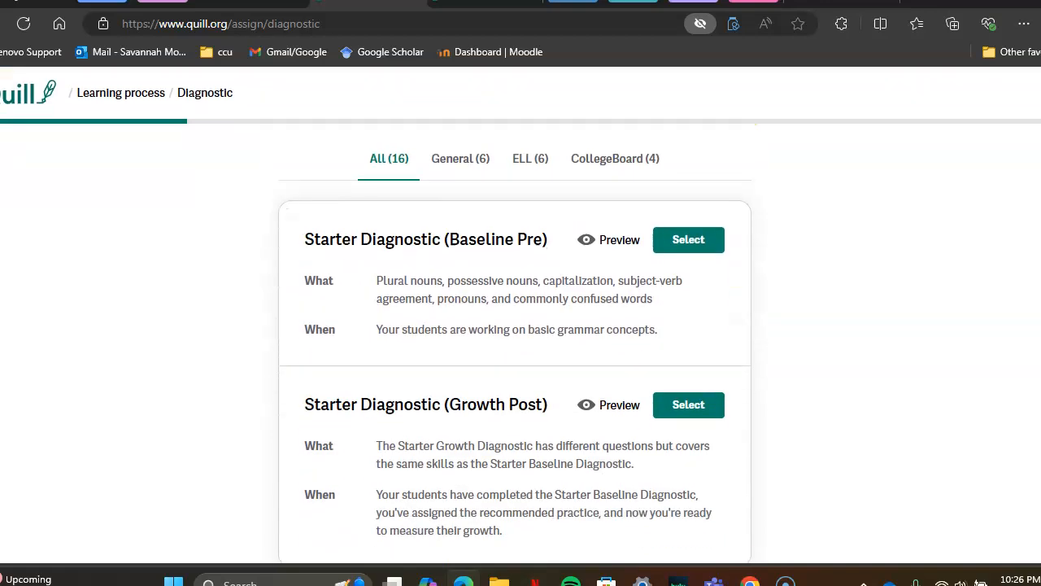
scroll(515, 339, "down", 7)
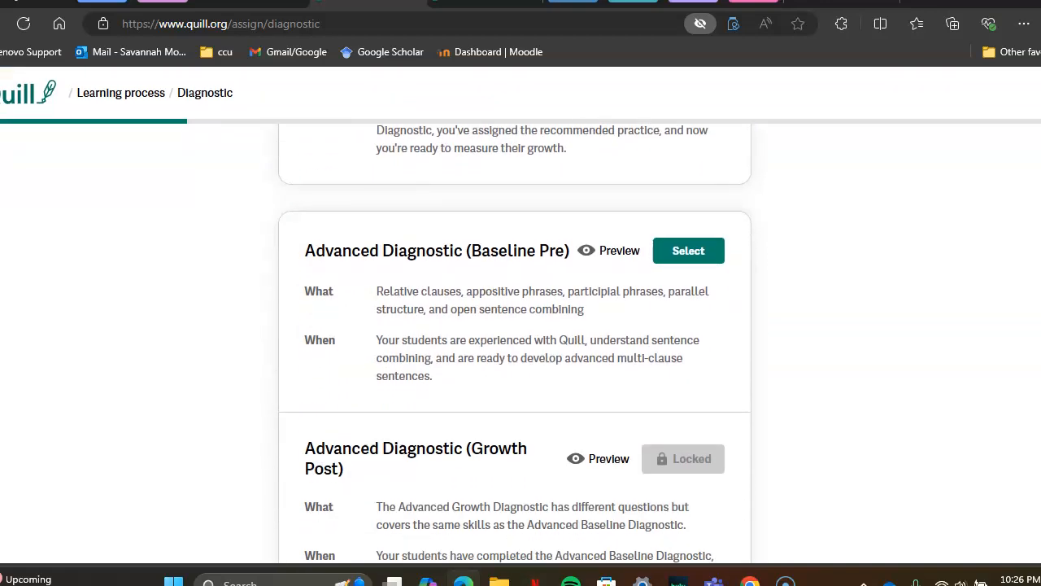
scroll(515, 346, "up", 5)
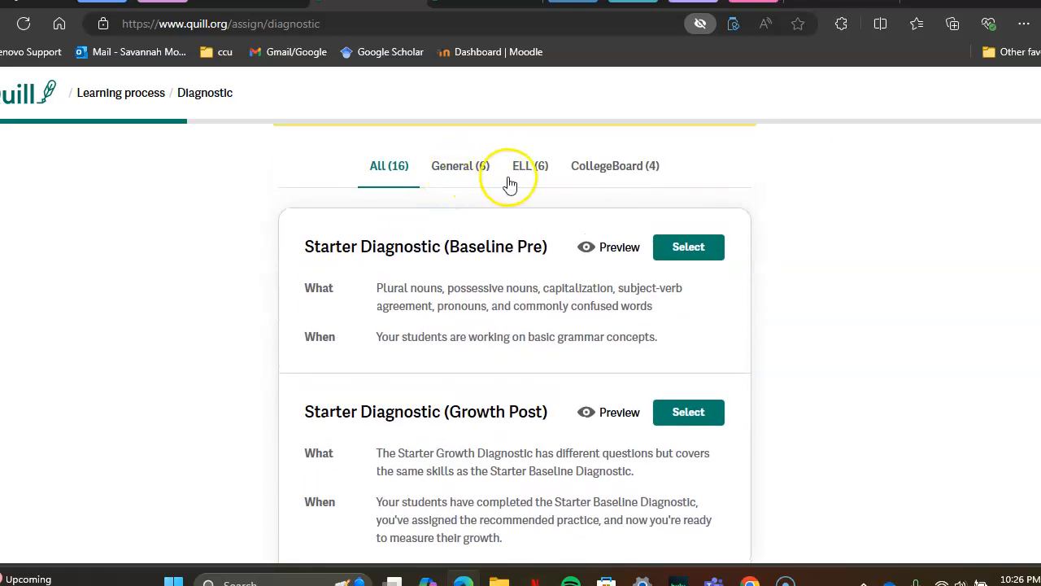
Filter the diagnostics to CollegeBoard and review the AP, Pre-AP and SpringBoard writing skills surveys
left_click(580, 169)
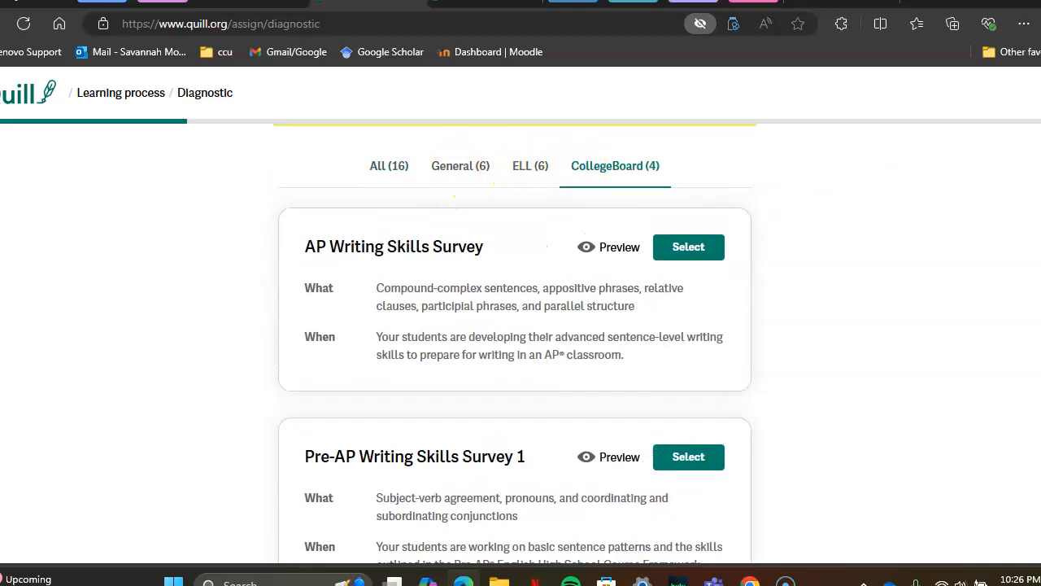
scroll(514, 341, "down", 5)
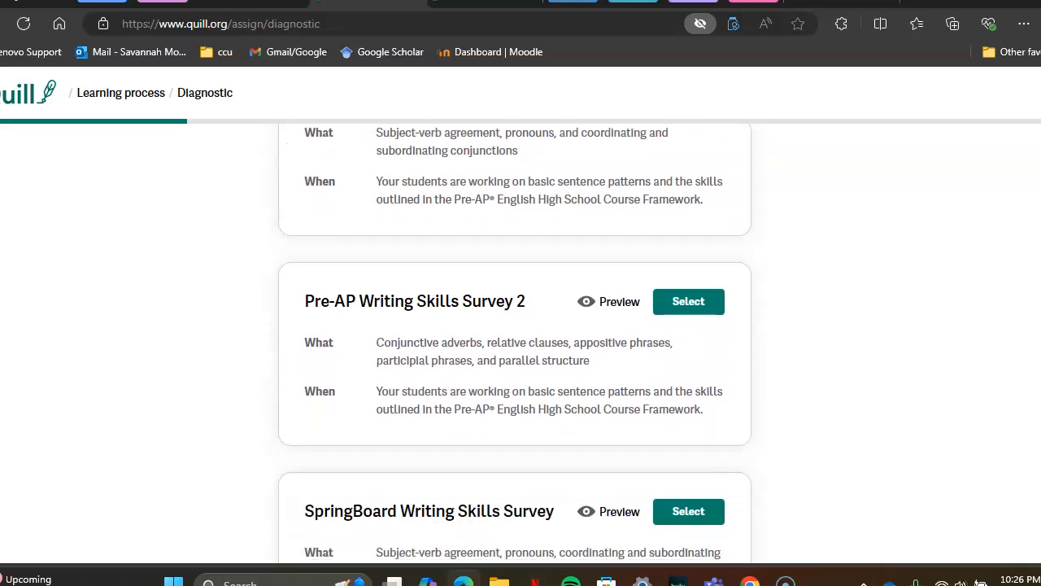
scroll(514, 342, "up", 6)
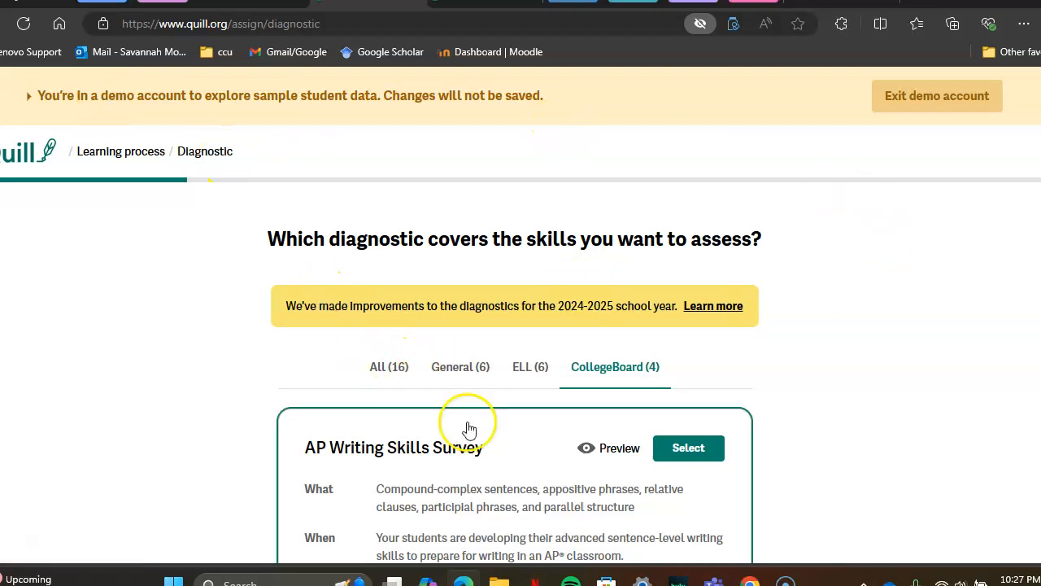
Select the AP Writing Skills Survey and Quill Classroom on the review page, then return to the assign page without assigning the pack
left_click(674, 445)
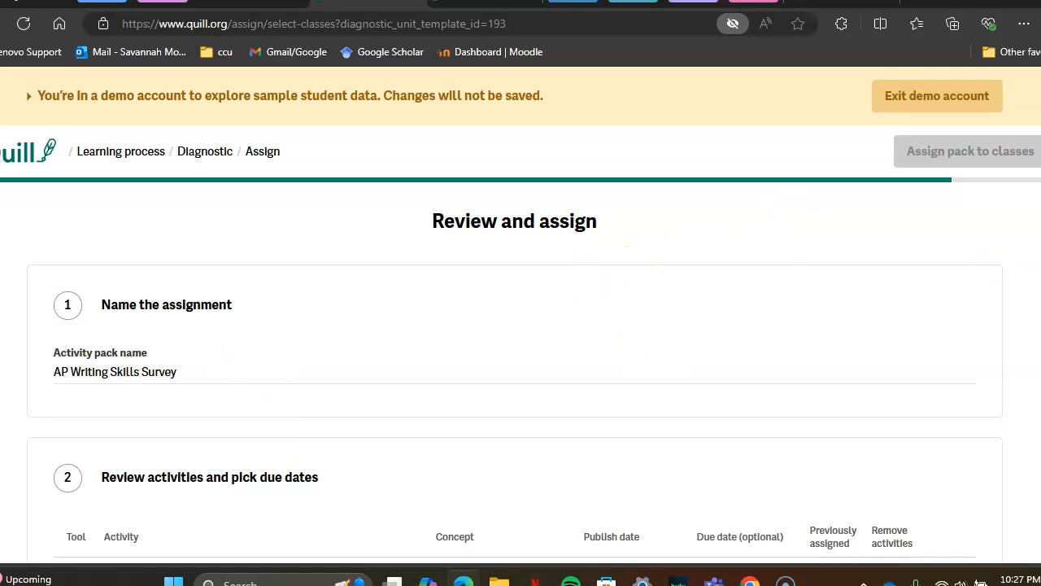
scroll(520, 366, "down", 4)
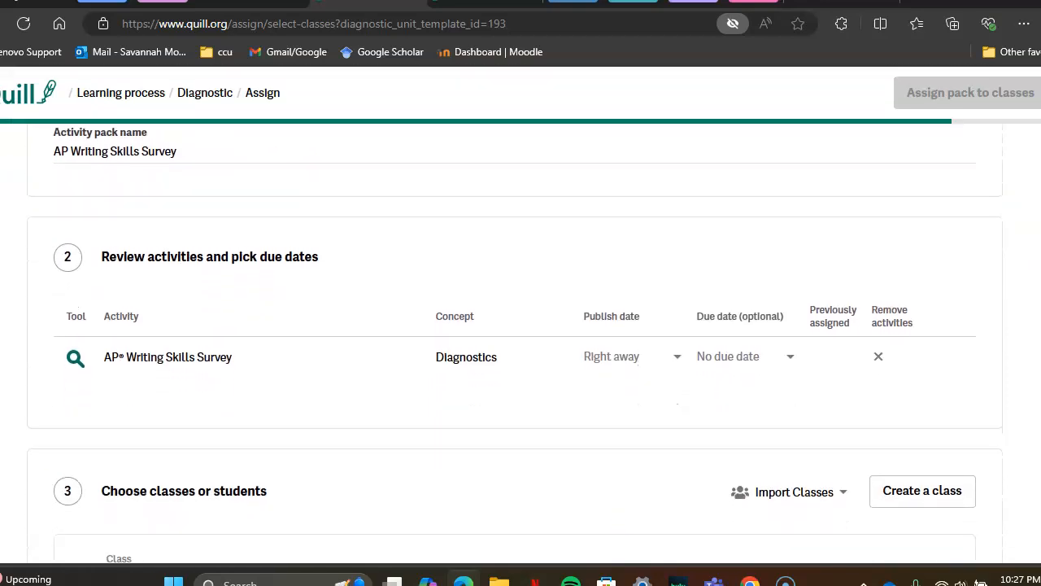
scroll(720, 437, "down", 1)
scroll(720, 437, "up", 1)
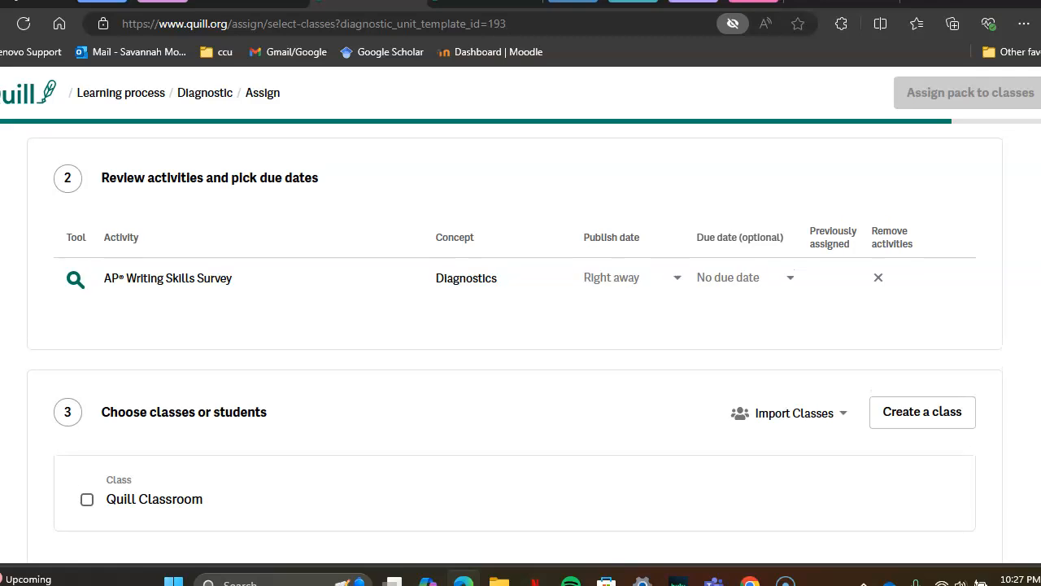
left_click(87, 500)
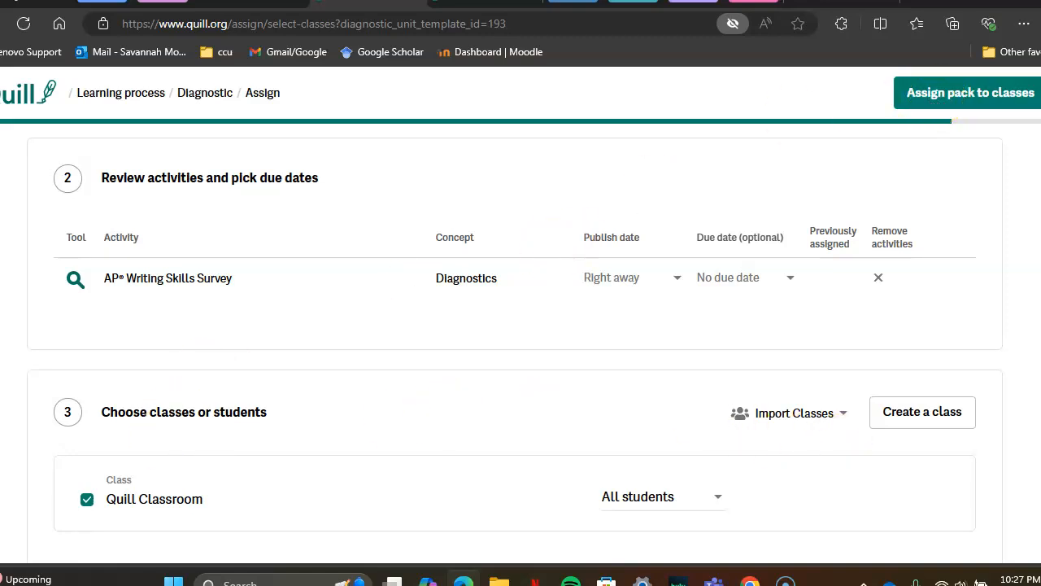
scroll(520, 326, "up", 4)
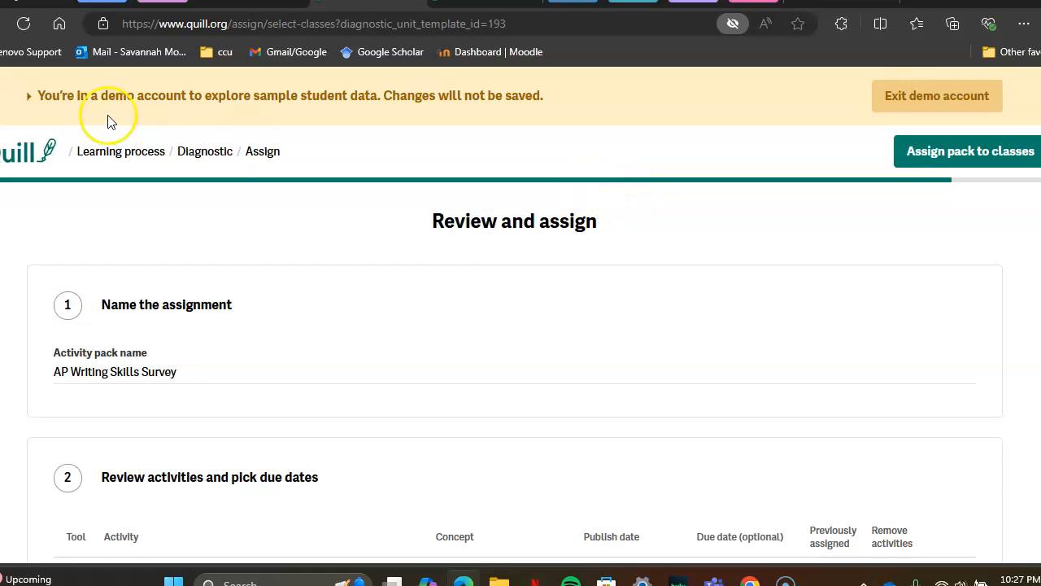
left_click(0, 23)
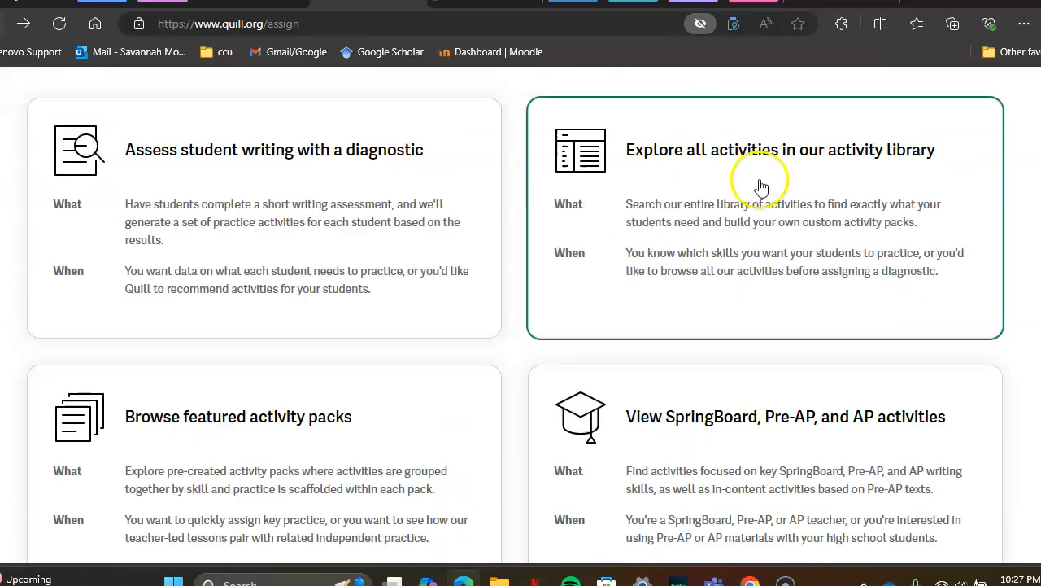
Go to Manage Activities and examine the Starter Baseline Diagnostic and Capitalization packs among the open activity packs
scroll(521, 315, "up", 4)
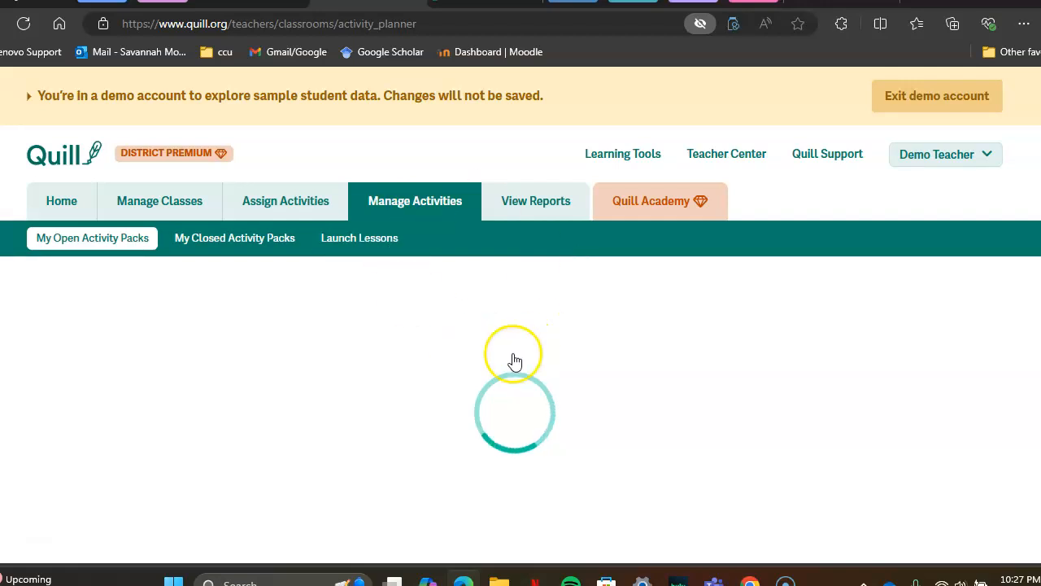
scroll(521, 314, "down", 4)
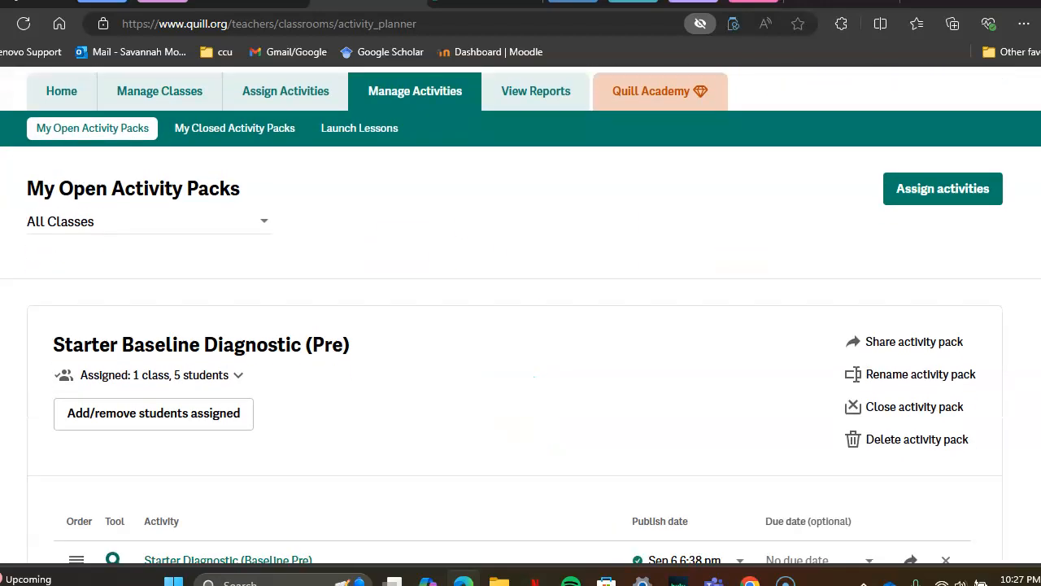
scroll(520, 318, "down", 8)
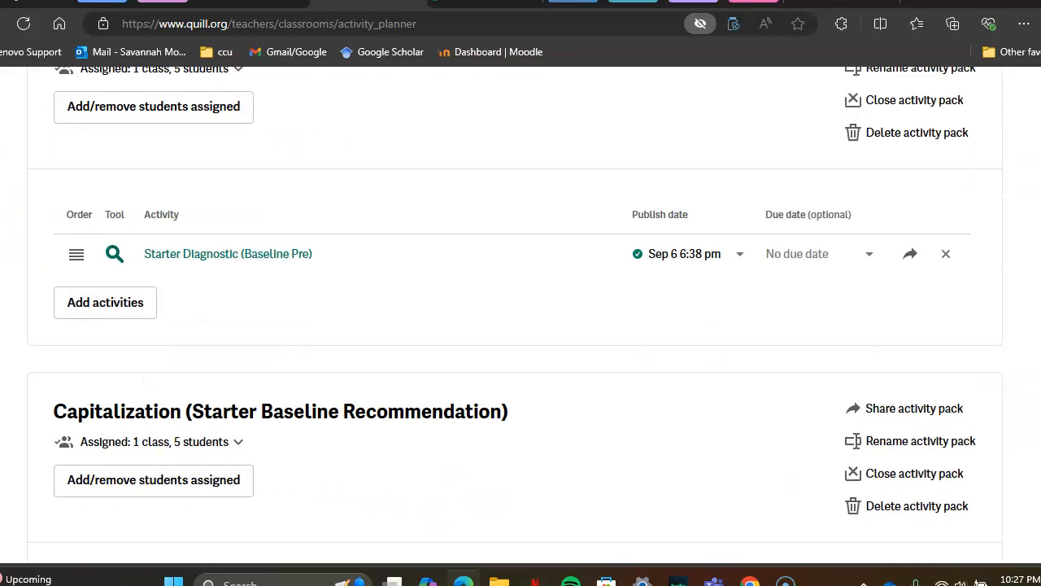
scroll(521, 317, "up", 1)
scroll(521, 318, "up", 3)
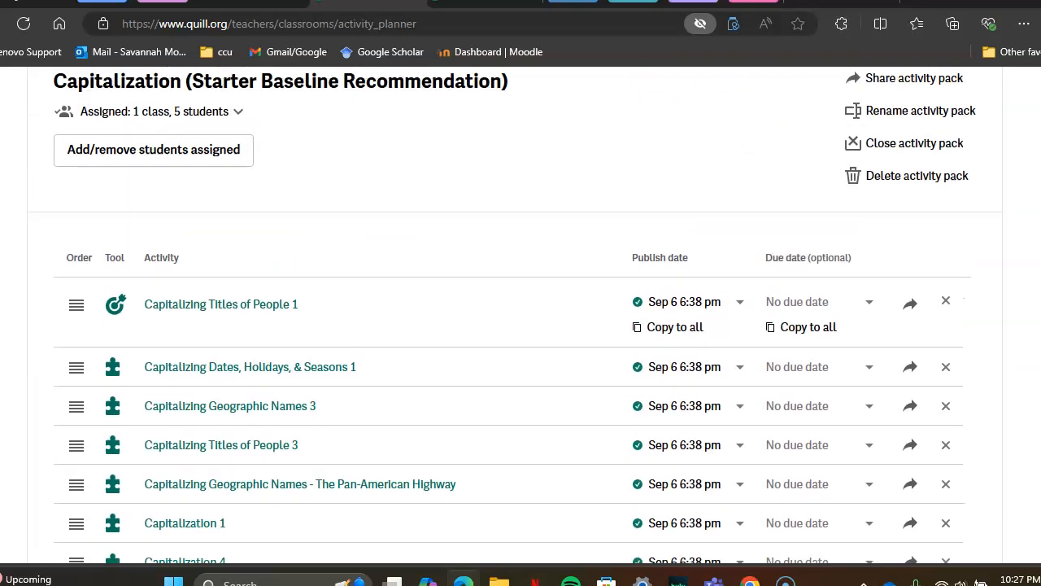
scroll(521, 317, "down", 1)
scroll(521, 318, "up", 2)
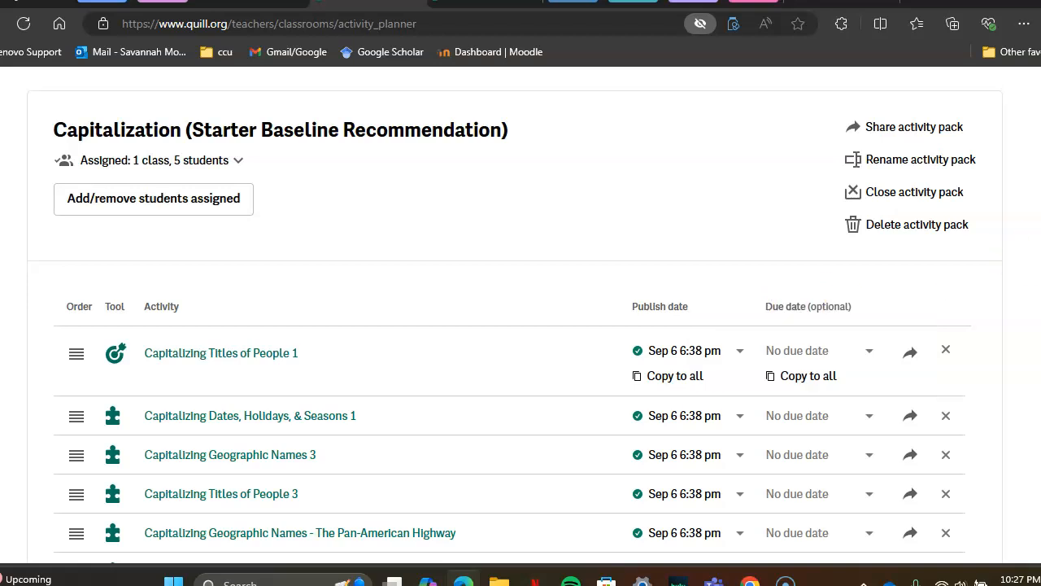
scroll(521, 318, "up", 2)
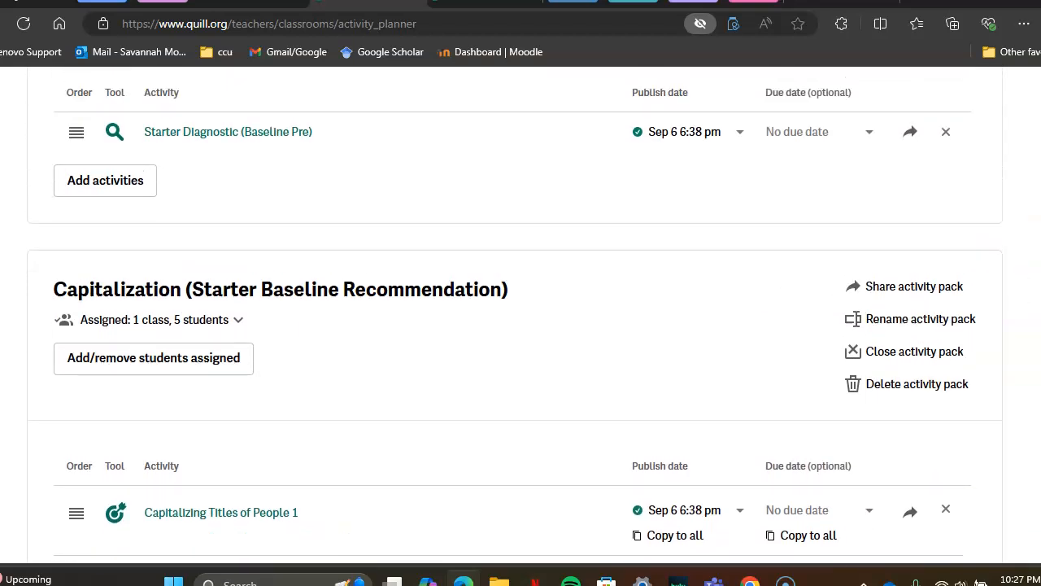
Browse the remaining open activity packs, including Pronouns and Commonly Confused Words, then return to the beginning of the list
scroll(521, 318, "down", 6)
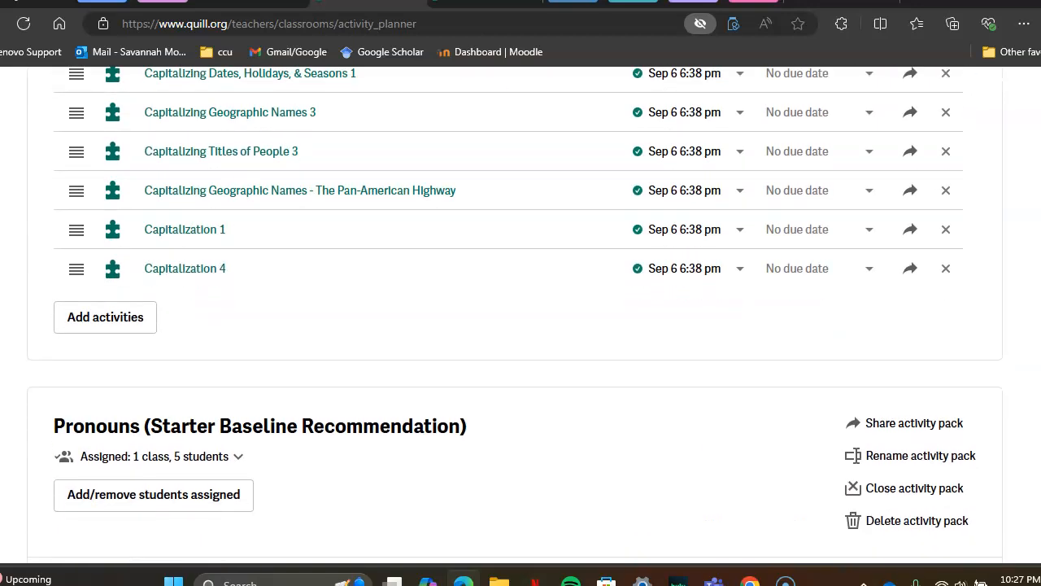
scroll(495, 256, "up", 2)
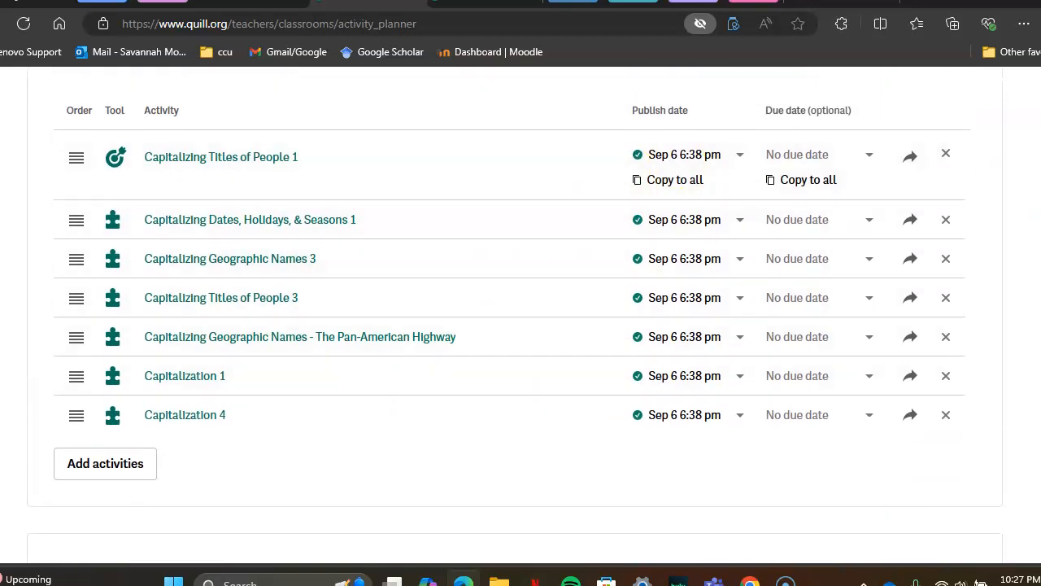
scroll(521, 318, "down", 5)
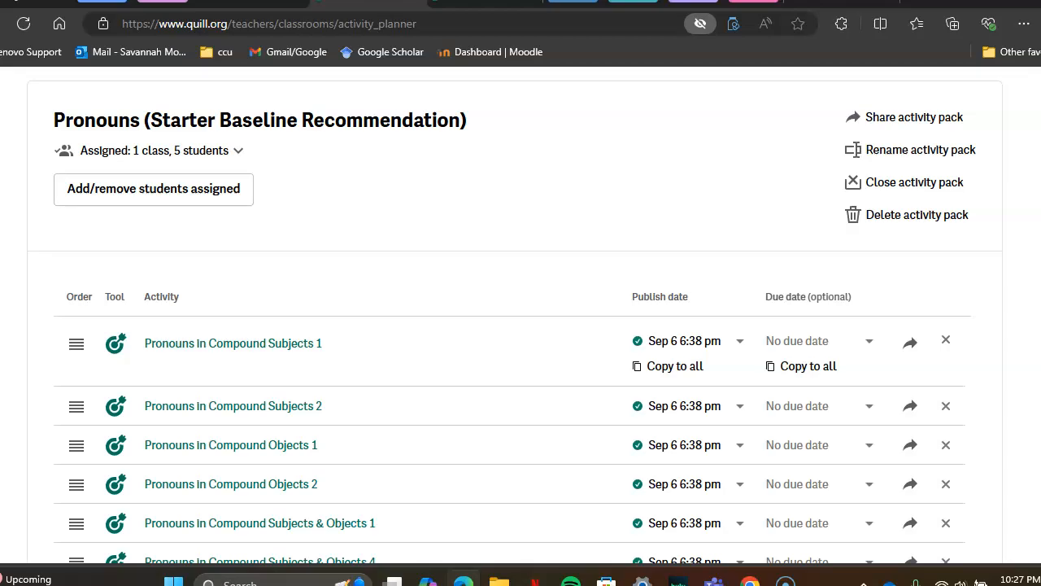
scroll(520, 318, "down", 20)
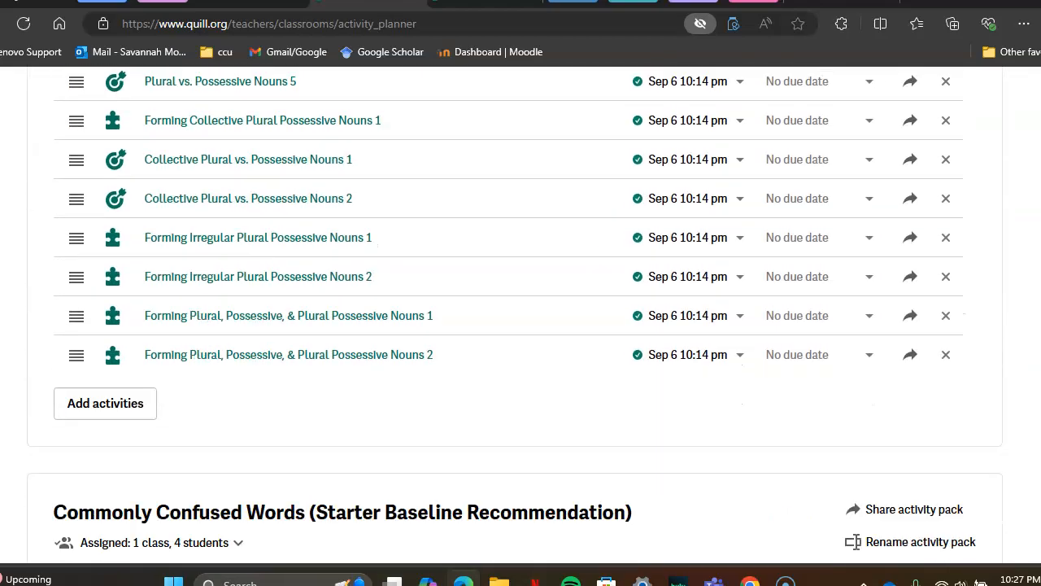
scroll(521, 317, "down", 15)
scroll(520, 318, "up", 20)
scroll(521, 317, "down", 2)
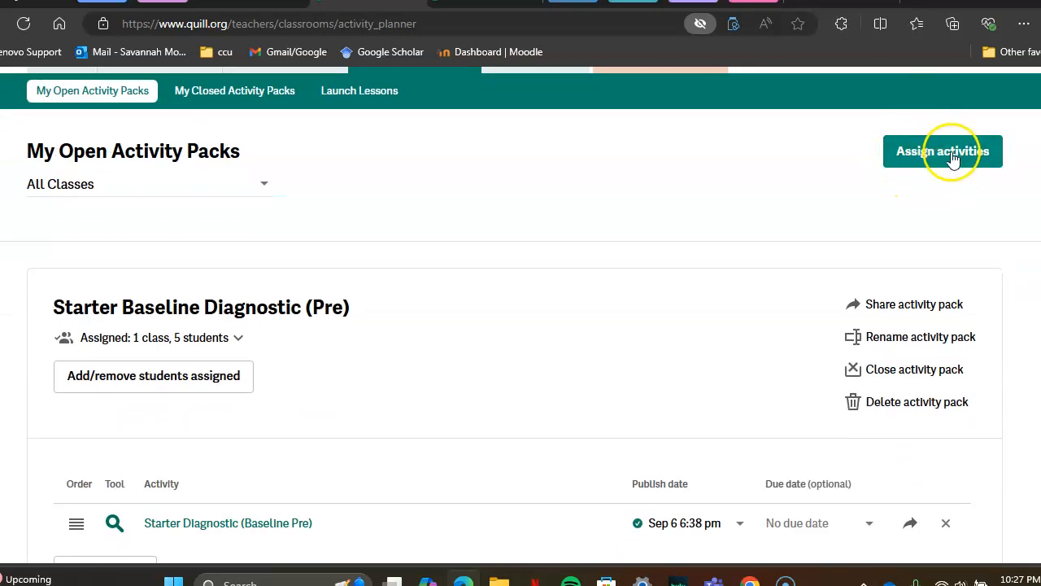
Go to View Reports and review the available report types, from Activity Summary to the premium Standards report
scroll(520, 293, "up", 2)
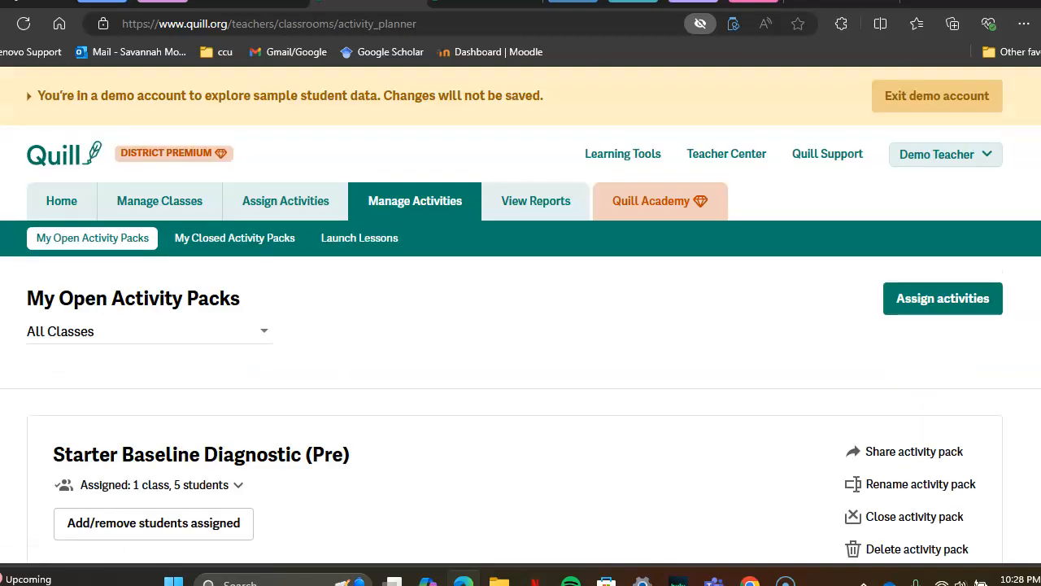
left_click(517, 213)
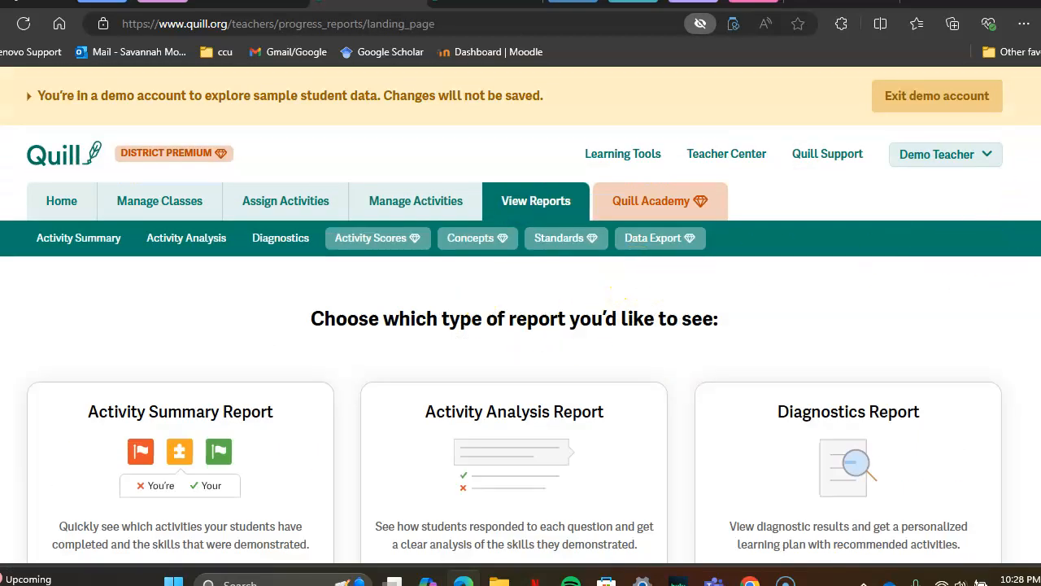
scroll(521, 315, "down", 3)
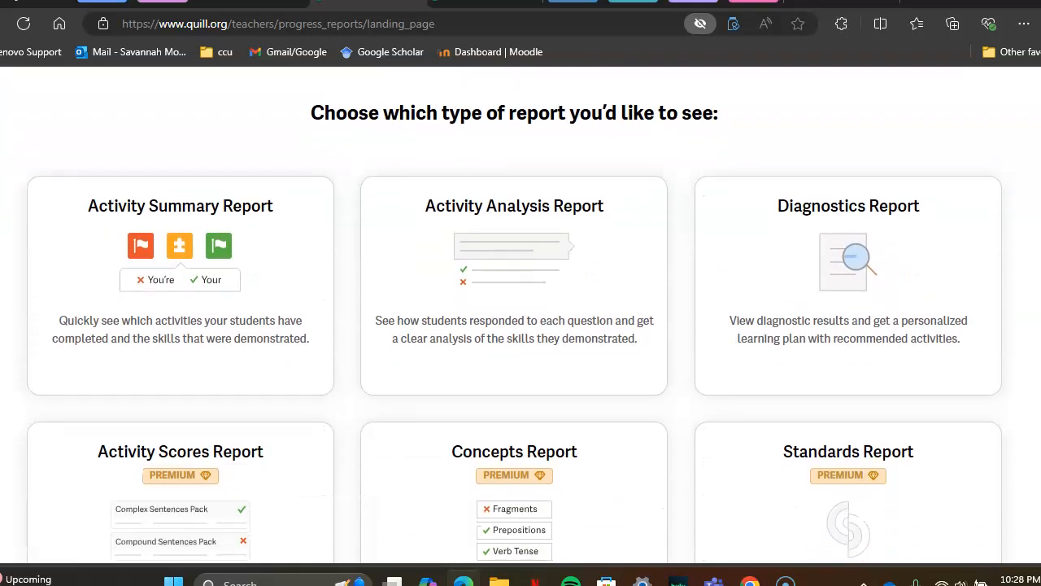
scroll(520, 315, "down", 2)
scroll(521, 315, "up", 1)
scroll(521, 315, "up", 1)
scroll(520, 315, "down", 2)
scroll(521, 315, "up", 3)
scroll(521, 315, "down", 1)
scroll(623, 267, "up", 1)
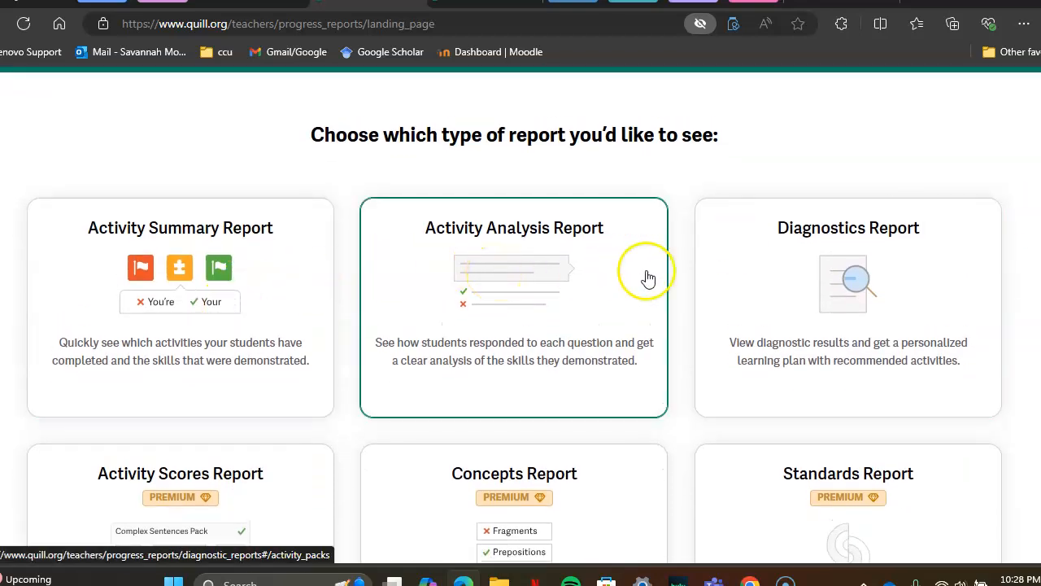
Open the Diagnostics Report and check the Starter Diagnostic pre, post and growth entries for Quill Classroom
left_click(894, 304)
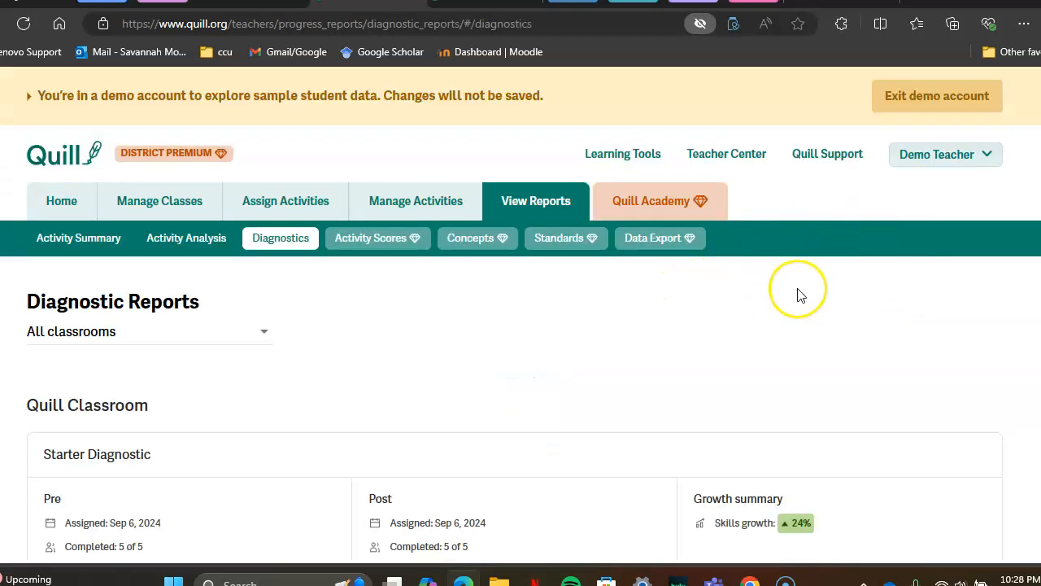
scroll(520, 325, "down", 3)
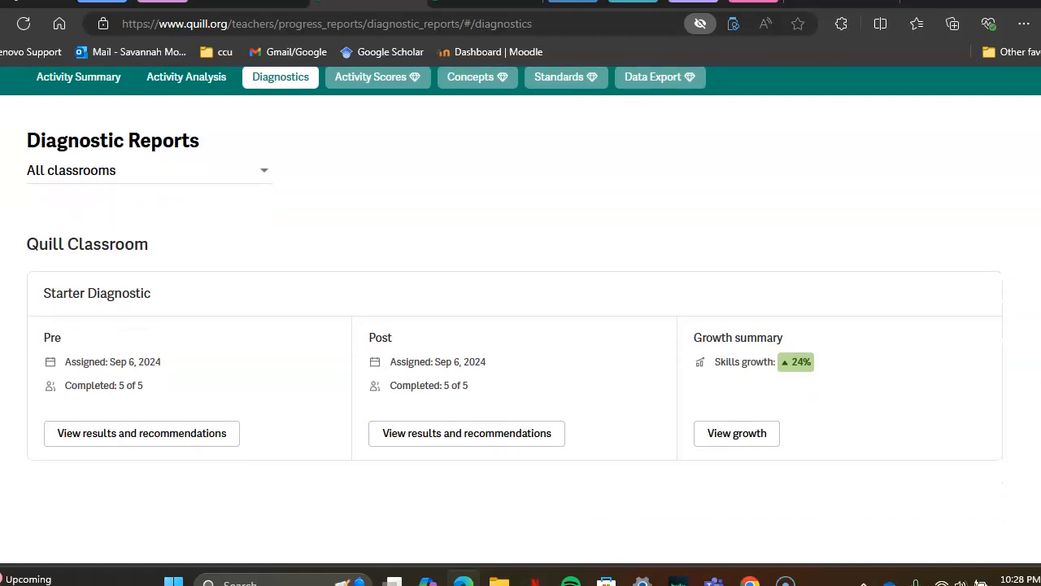
scroll(521, 326, "up", 1)
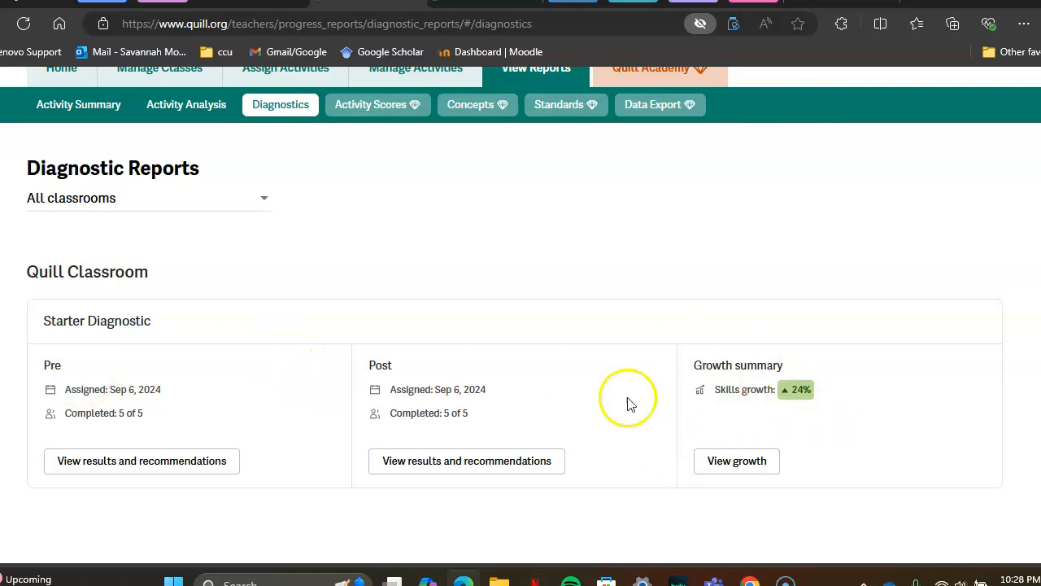
Open the results and recommendations of the Starter Diagnostic pre-test and examine the class summary's skill scores
left_click(81, 467)
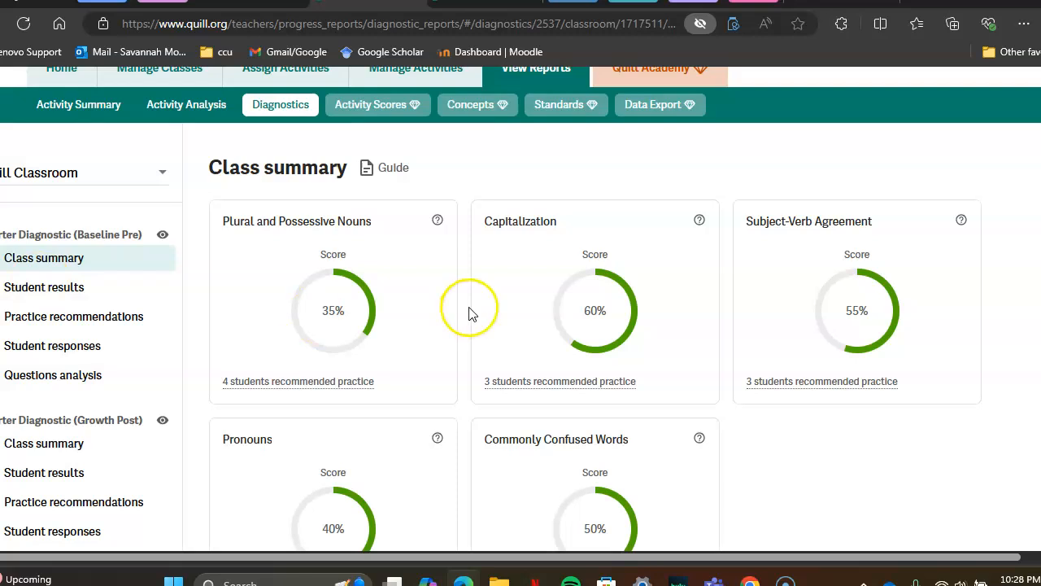
scroll(521, 318, "down", 2)
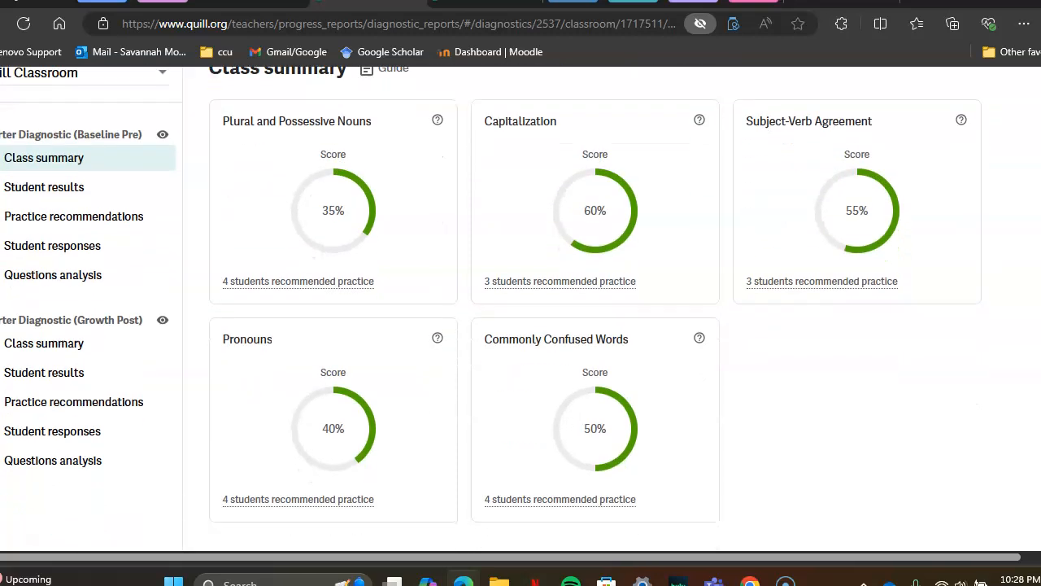
scroll(520, 309, "up", 1)
scroll(521, 309, "down", 1)
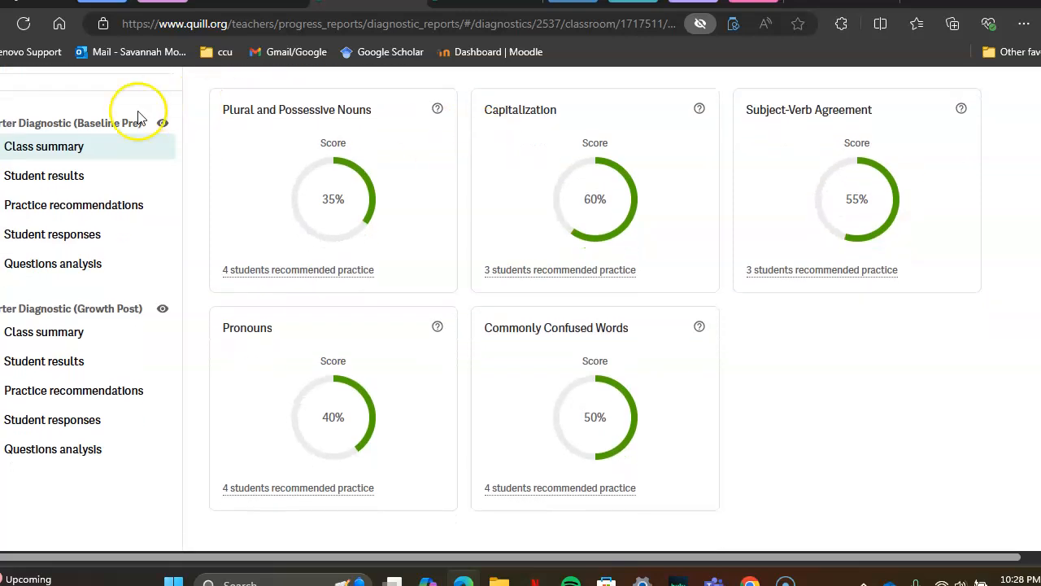
Open the Starter Diagnostic pre-test's student results and examine each student's proficiency by skill
left_click(68, 185)
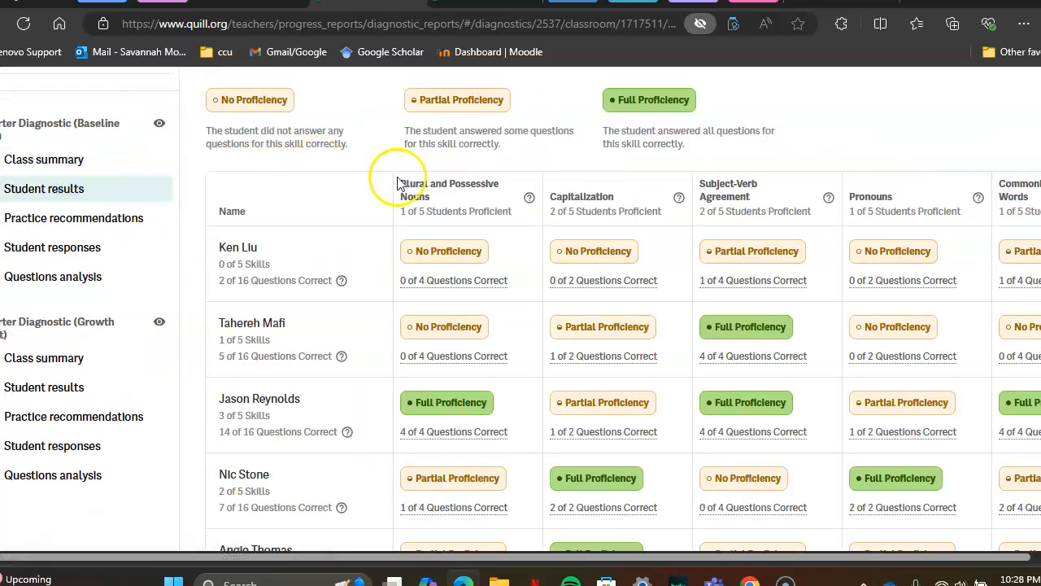
scroll(521, 309, "up", 2)
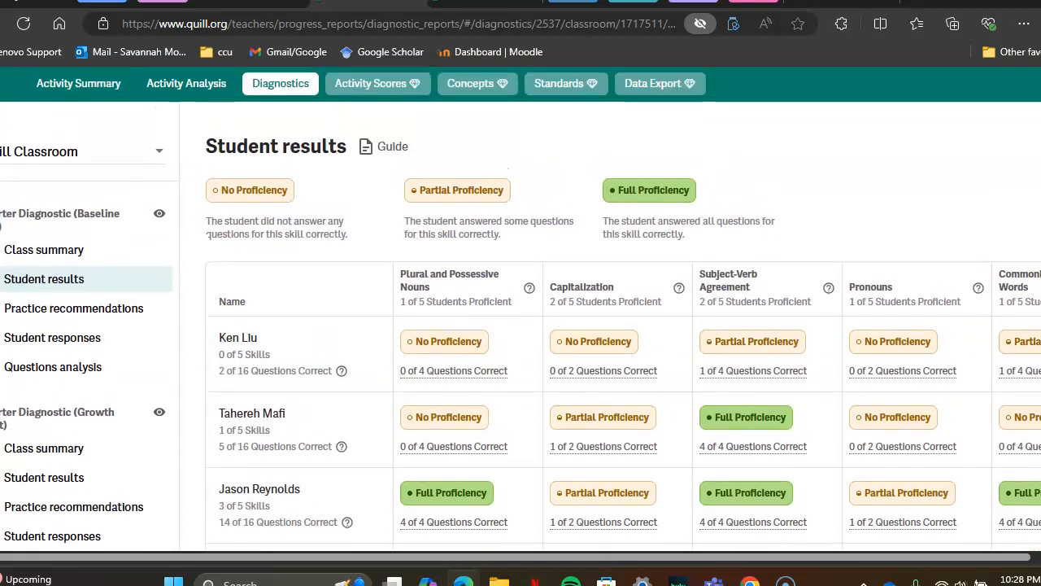
scroll(521, 309, "down", 2)
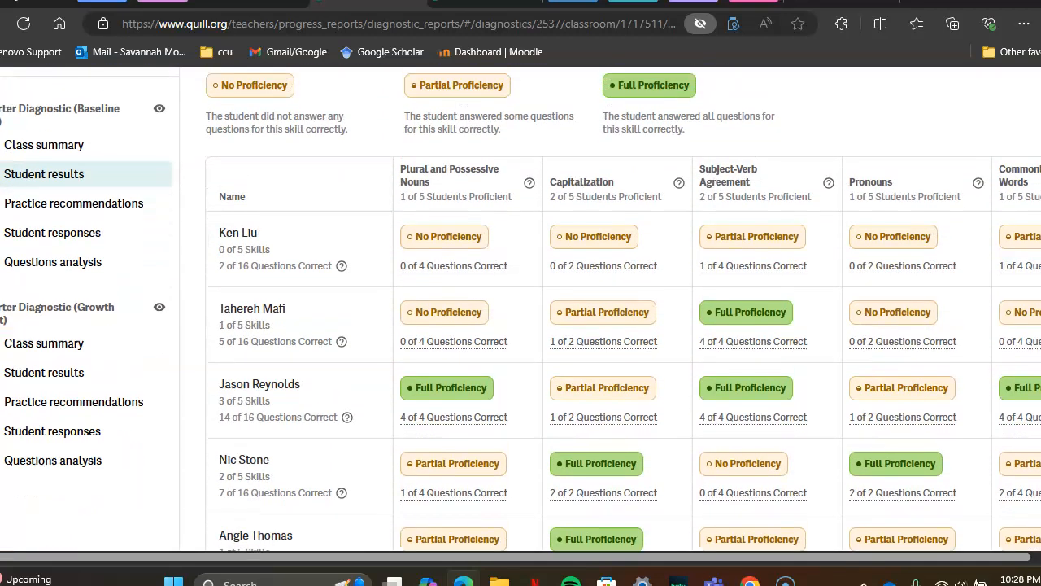
scroll(521, 309, "down", 5)
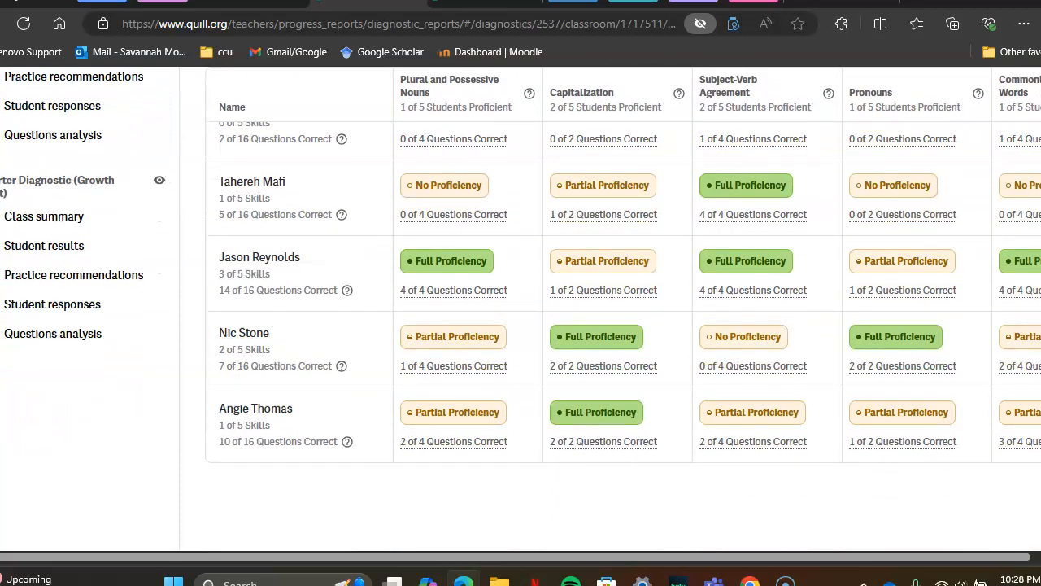
scroll(521, 309, "up", 3)
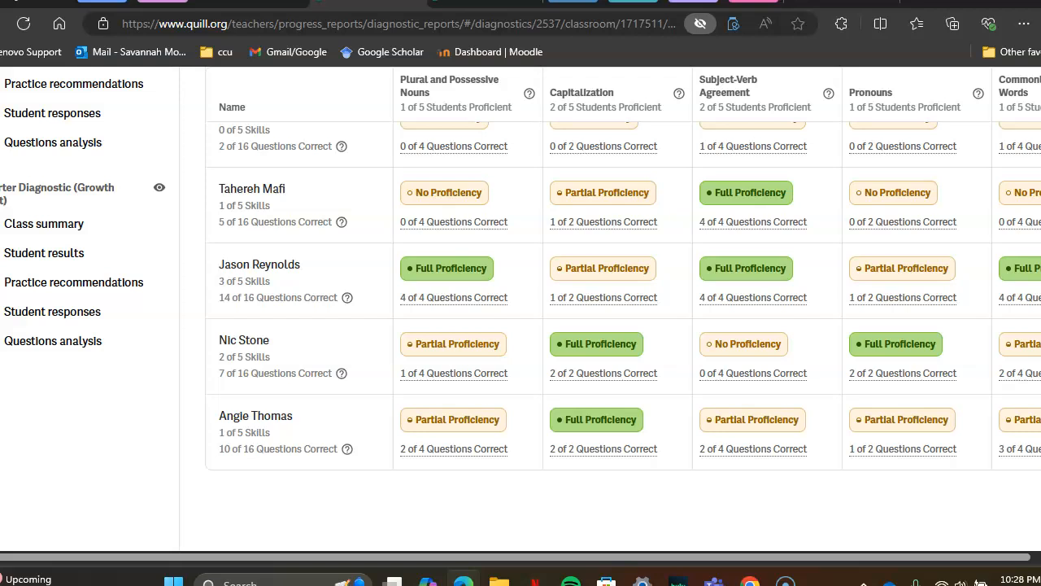
scroll(521, 309, "up", 1)
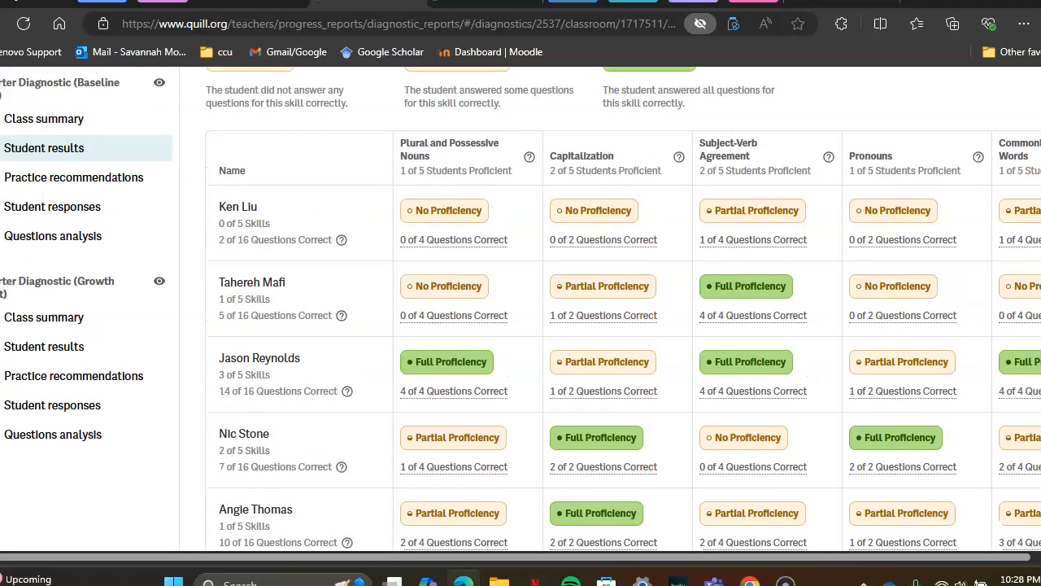
Open the pre-test's practice recommendations and review the independent practice table and whole class instruction section
left_click(65, 177)
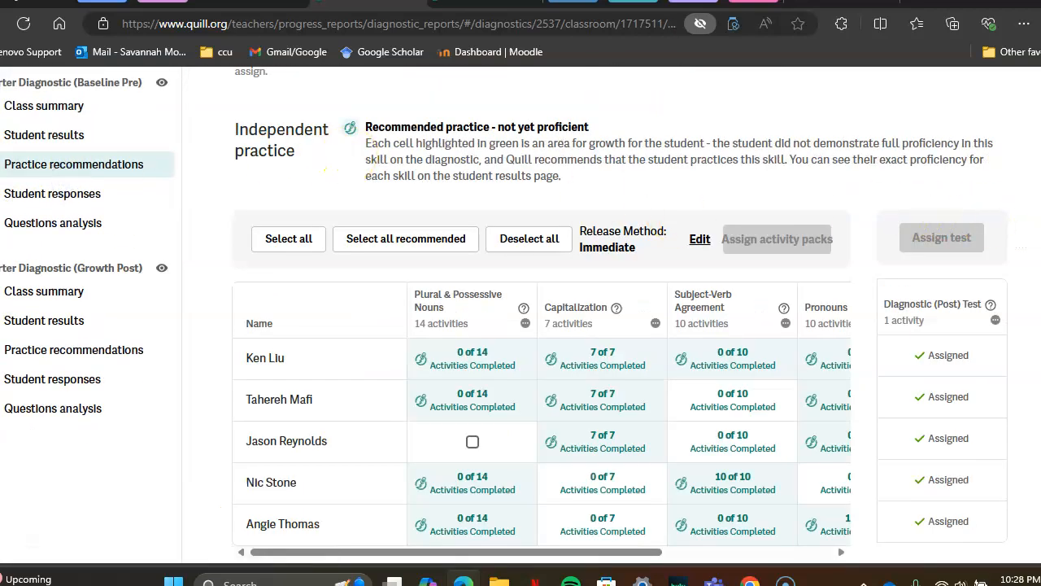
scroll(672, 220, "down", 2)
scroll(671, 220, "up", 1)
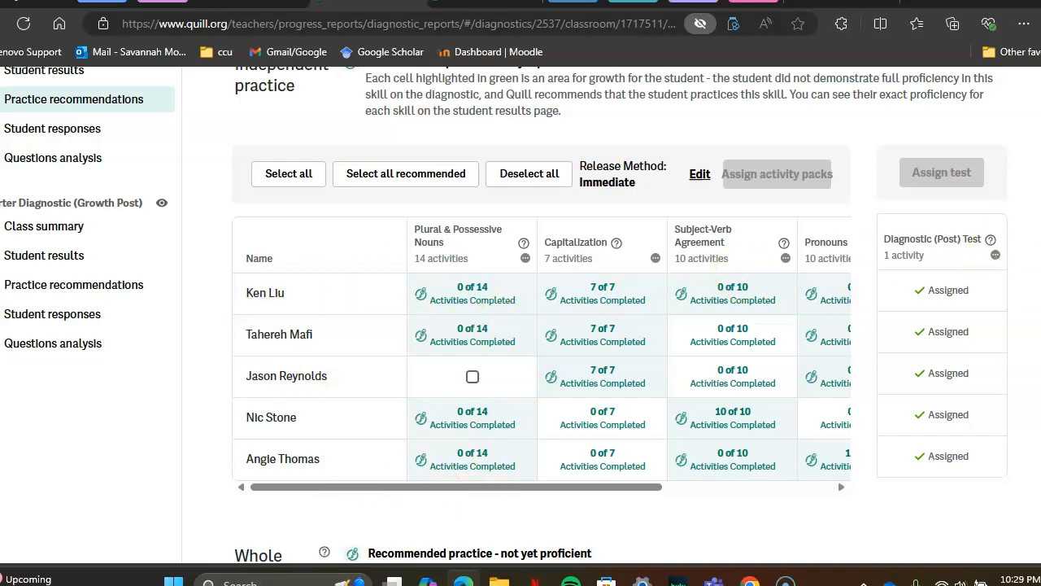
scroll(521, 314, "down", 1)
scroll(521, 314, "down", 5)
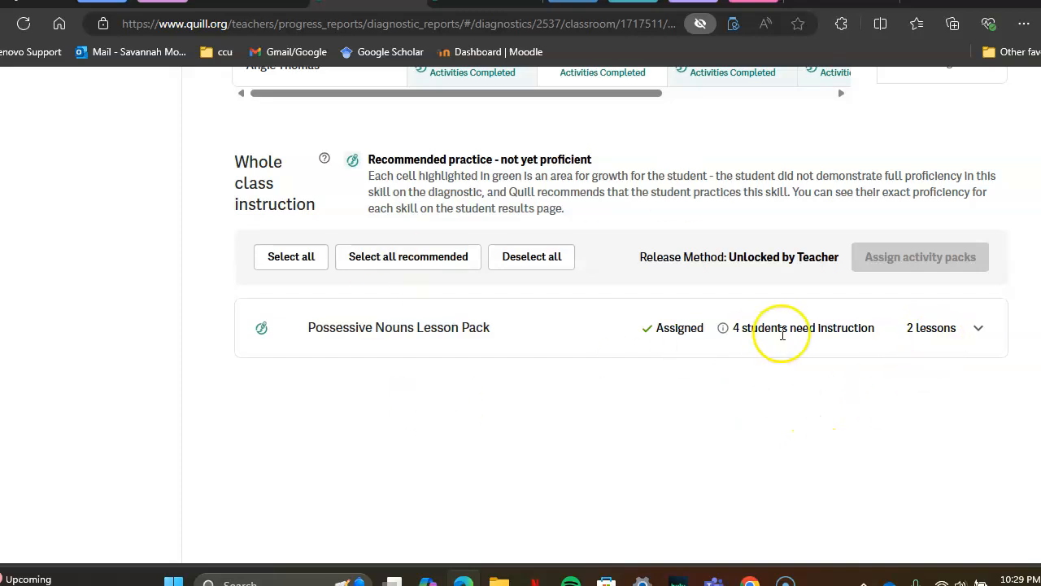
Expand the Possessive Nouns Lesson Pack and preview Using Singular Possessive Nouns in the Quill-created edition
left_click(976, 330)
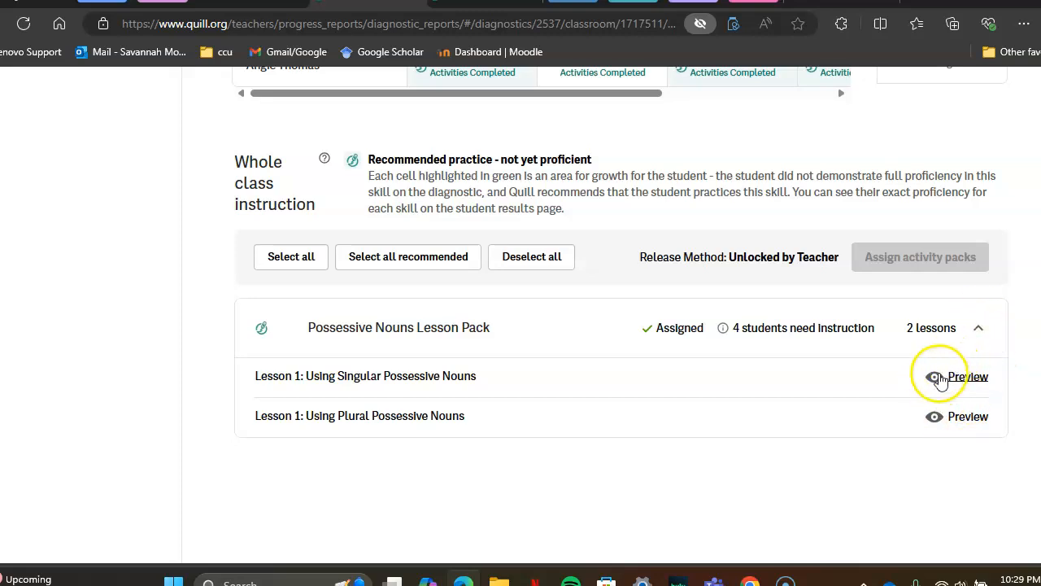
left_click(938, 383)
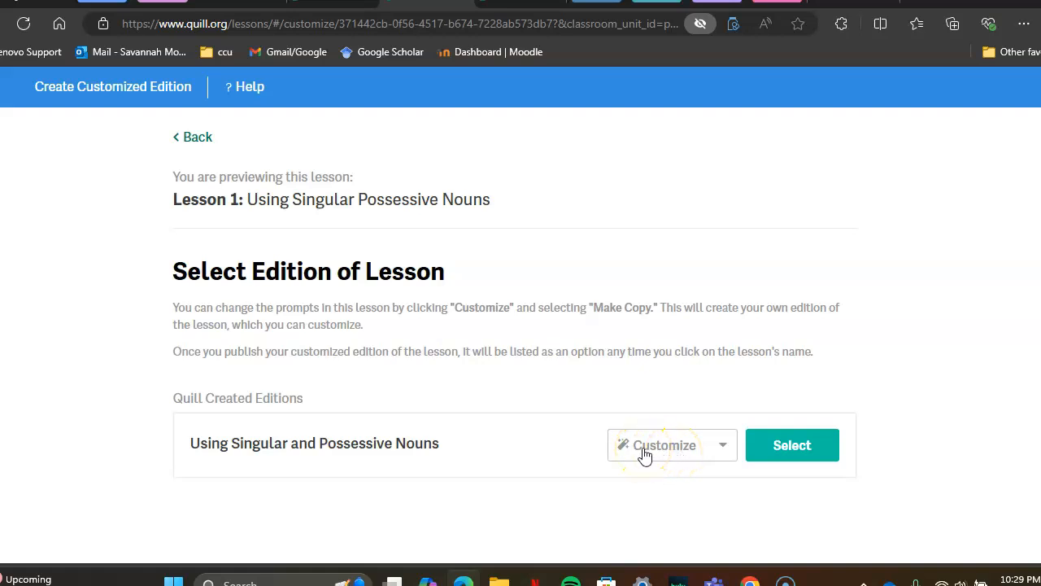
left_click(809, 458)
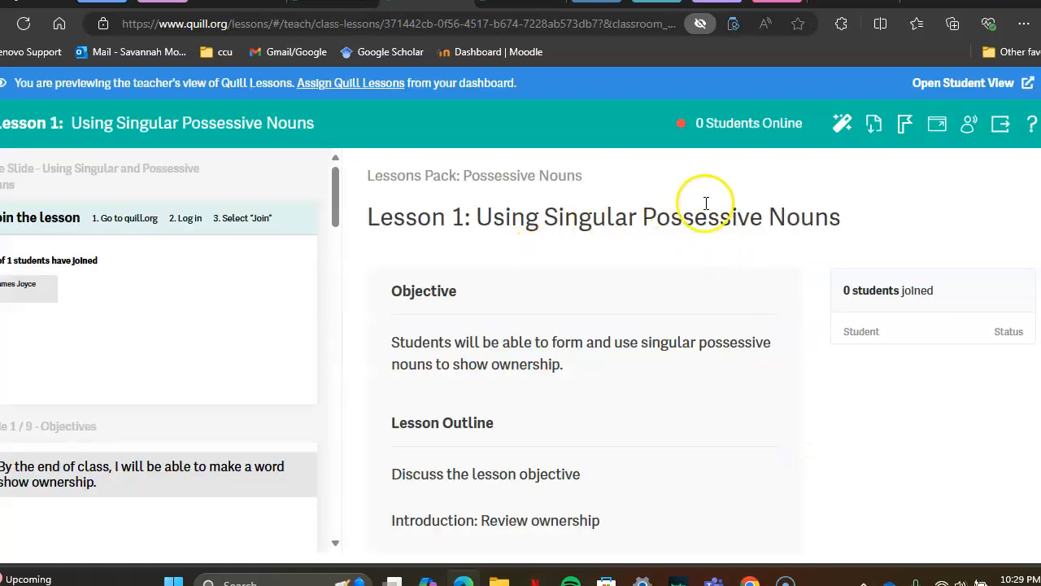
Read the lesson's objective, outline and standards, and advance through the Objectives slide to Slide 2: Introduction
scroll(702, 361, "down", 1)
scroll(702, 361, "up", 1)
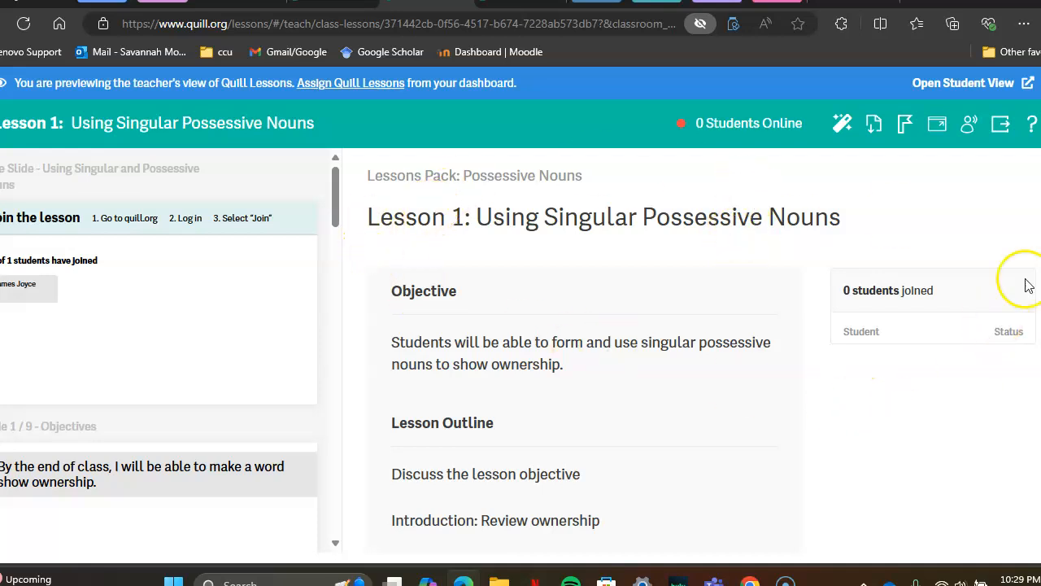
scroll(873, 377, "down", 7)
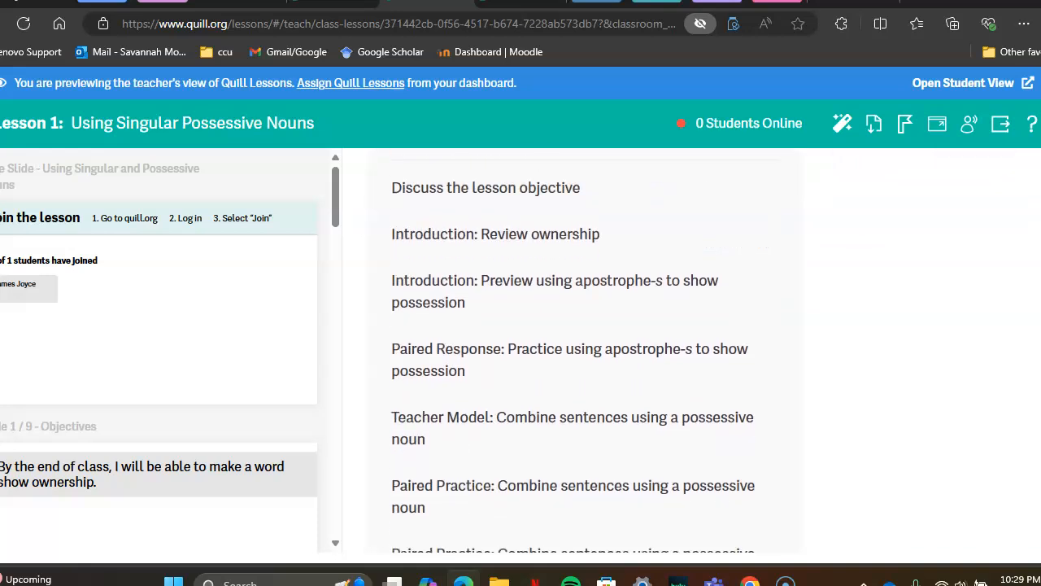
scroll(873, 378, "down", 5)
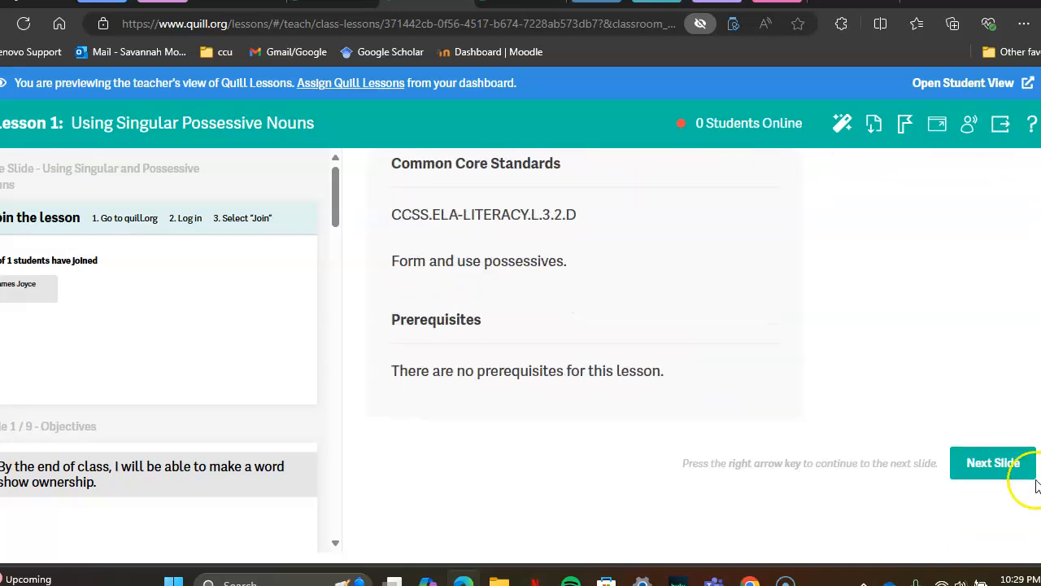
left_click(1034, 480)
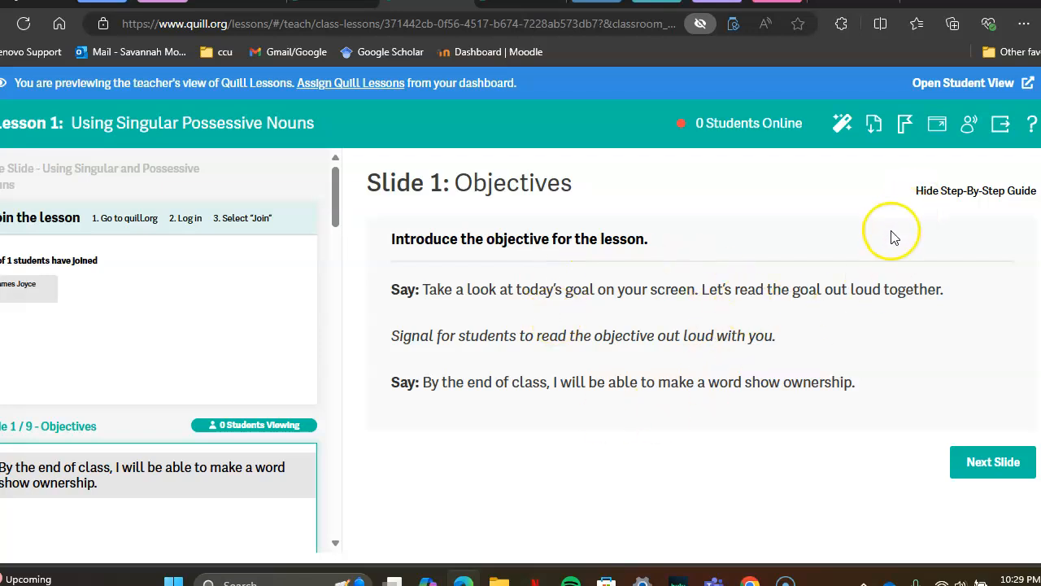
left_click(994, 462)
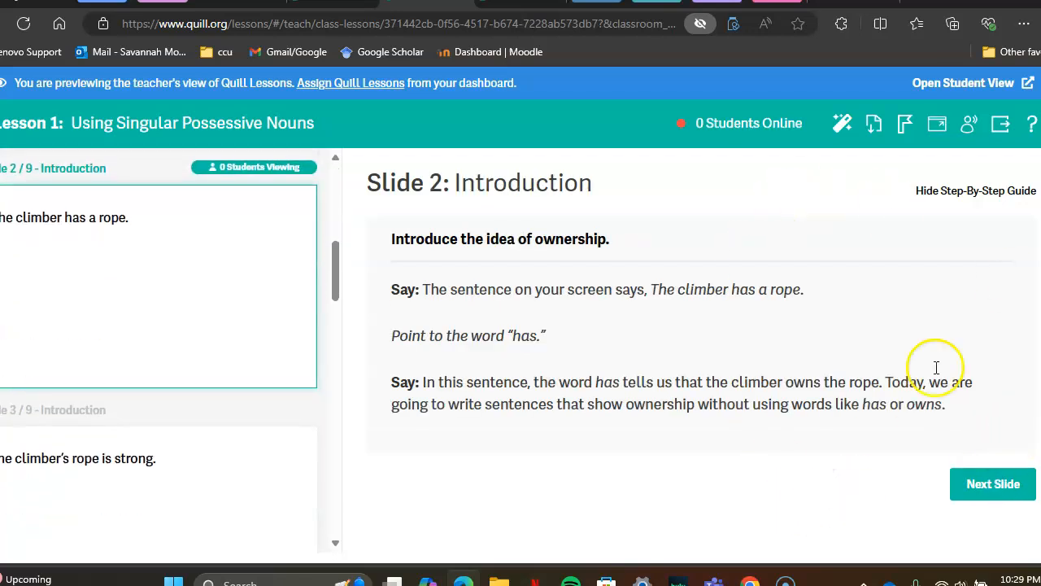
Check the student view of the Introduction slide, and return to the diagnostic's practice recommendations
left_click(1029, 83)
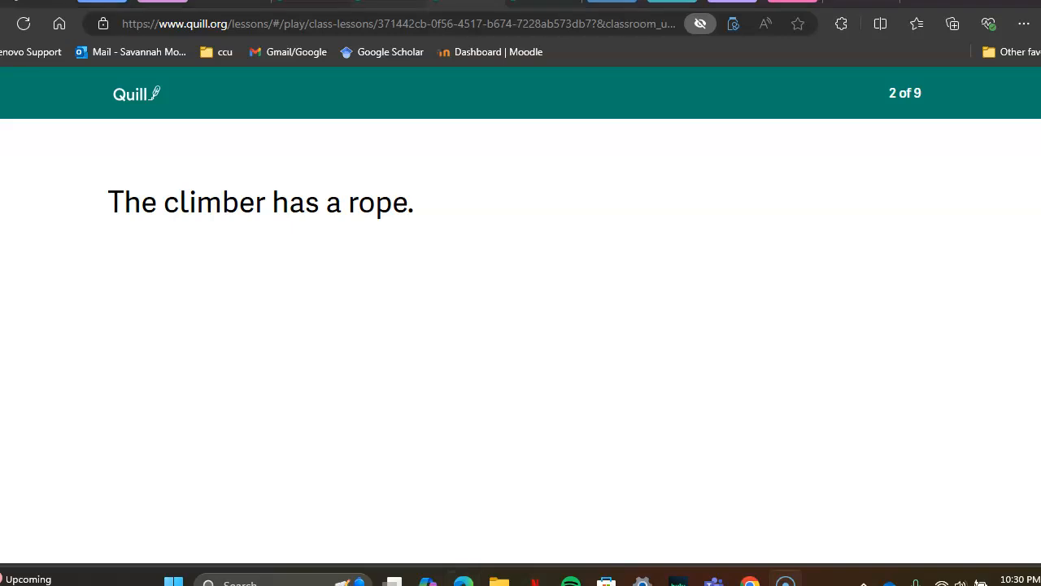
left_click(391, 2)
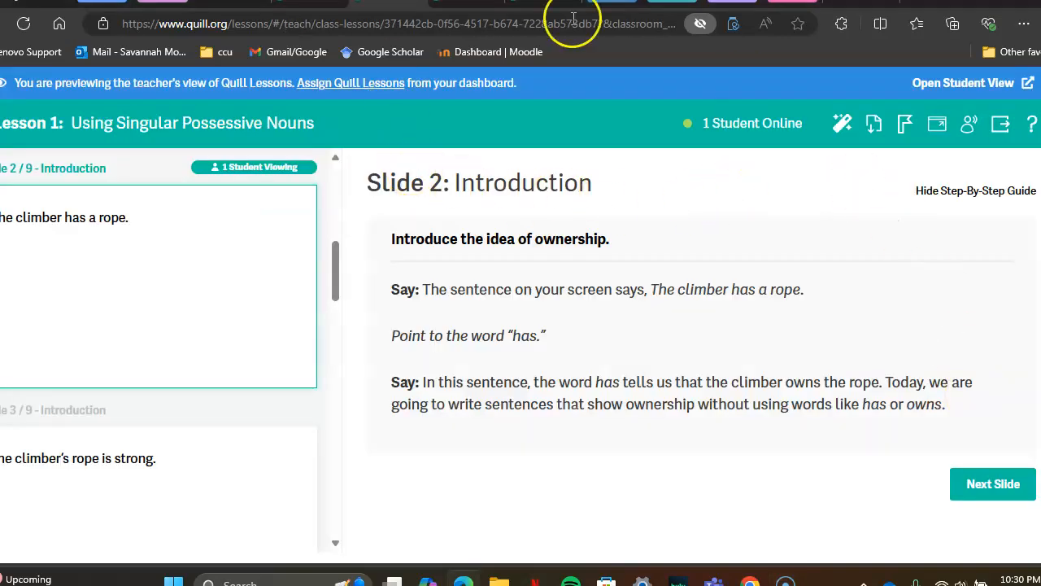
left_click(314, 2)
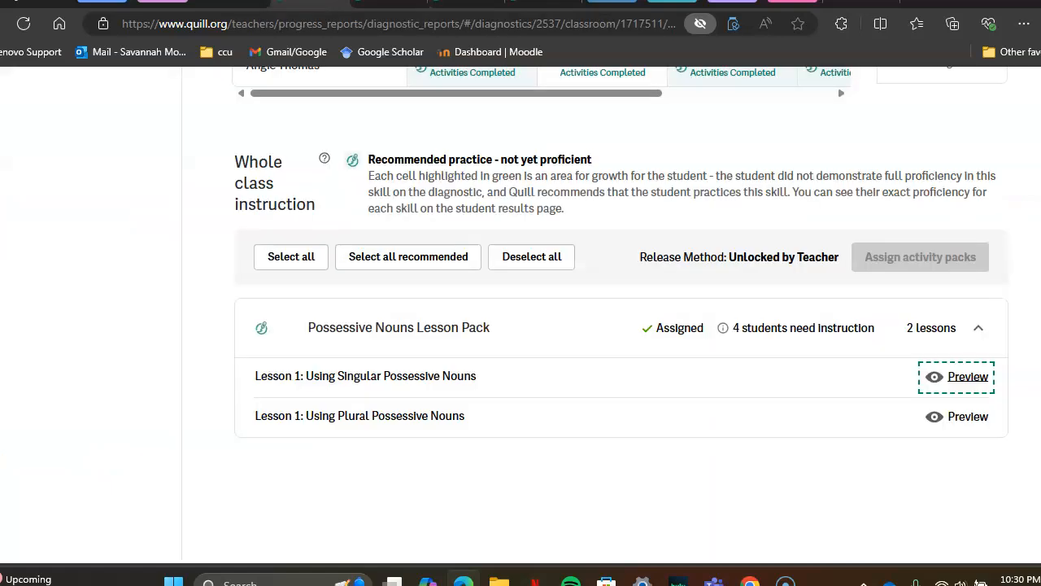
Go to Manage Classes, expand Quill Classroom, and review its class settings and student list
scroll(786, 352, "up", 10)
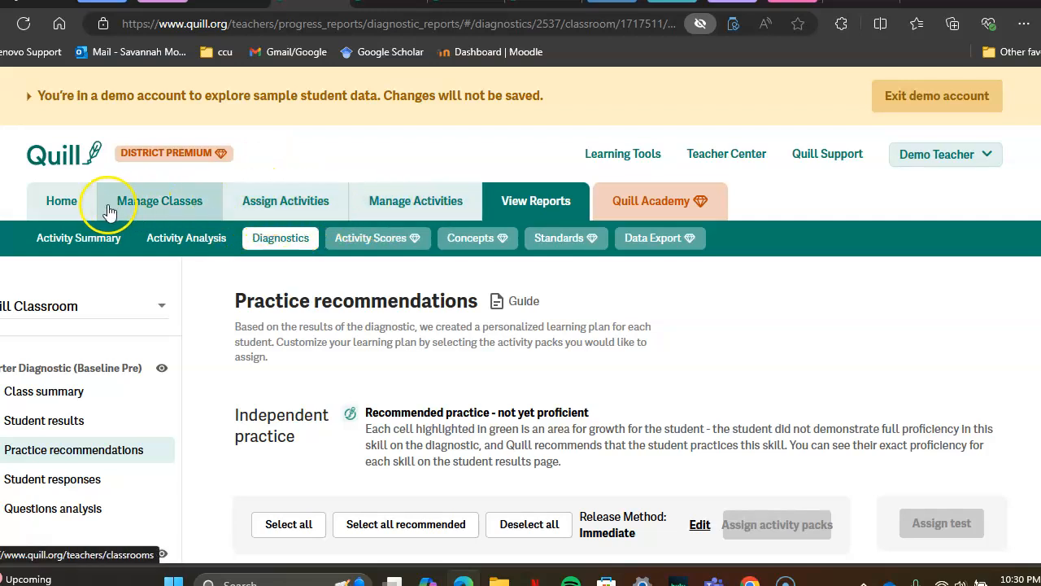
left_click(139, 209)
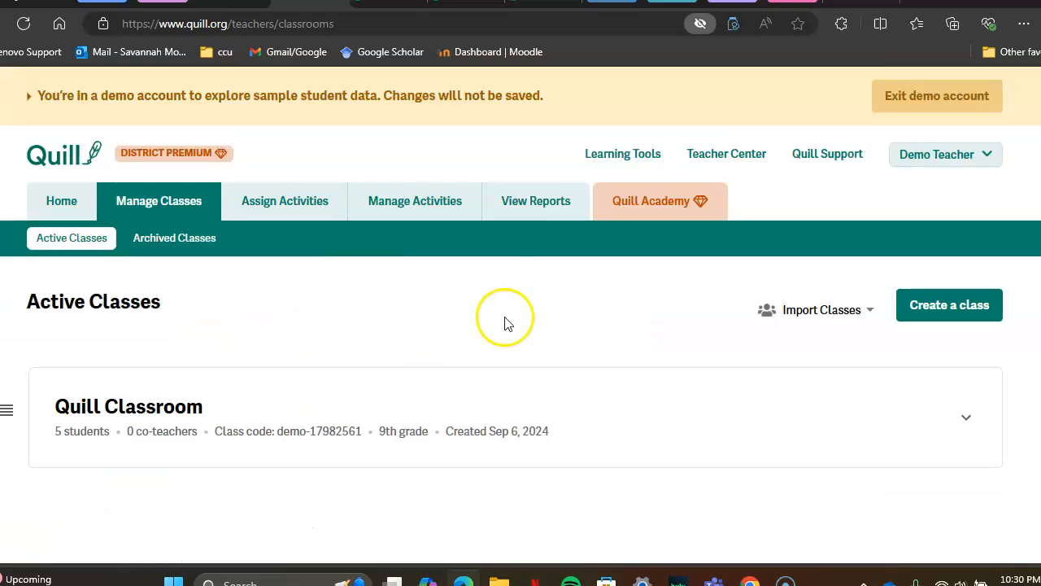
scroll(520, 309, "down", 3)
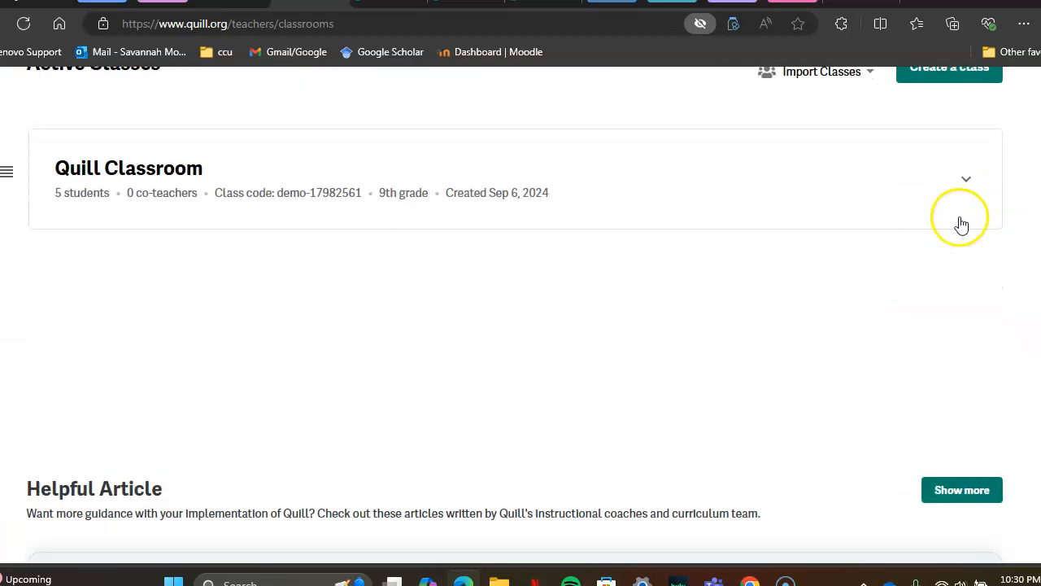
left_click(967, 182)
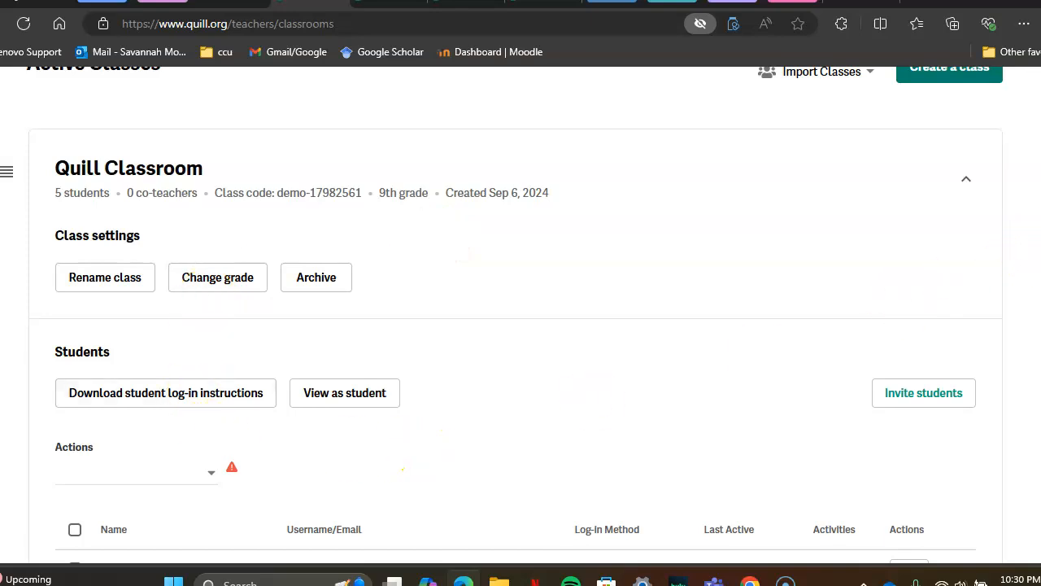
scroll(403, 469, "down", 4)
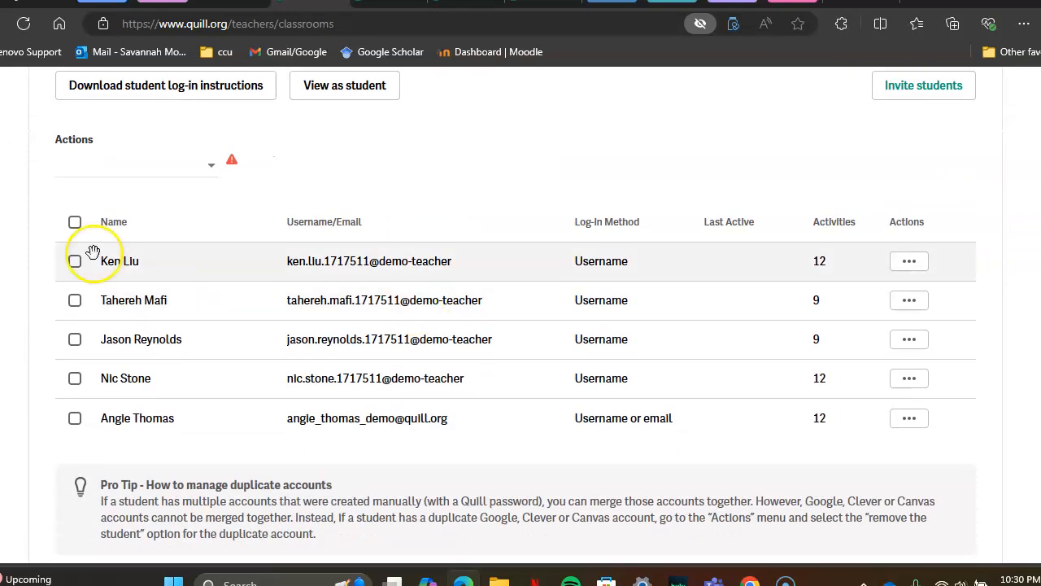
View the account as the first listed student, open Quill Classroom, and review the progress summary and to-do activities
left_click(211, 169)
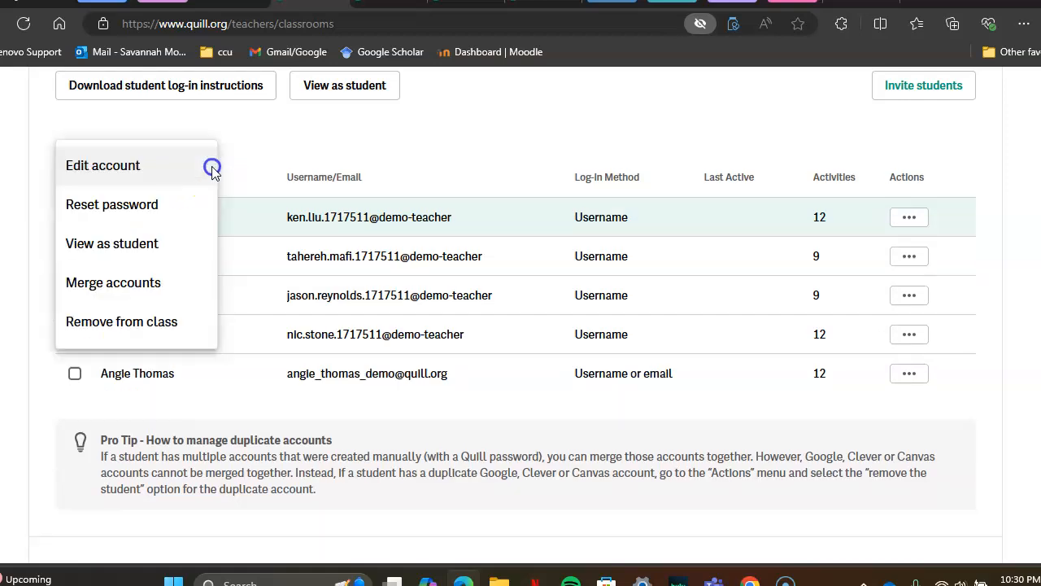
left_click(132, 245)
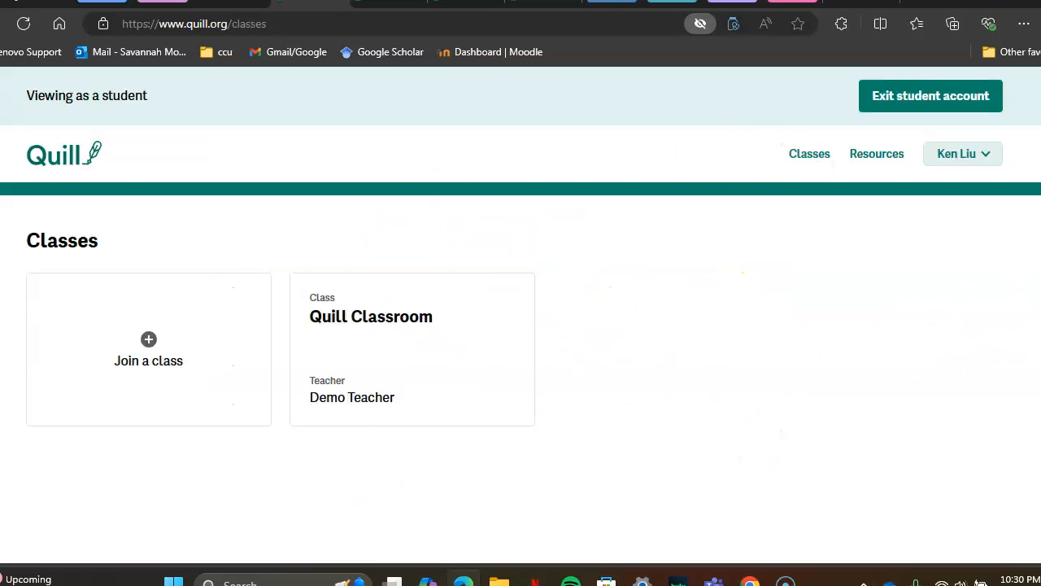
left_click(437, 388)
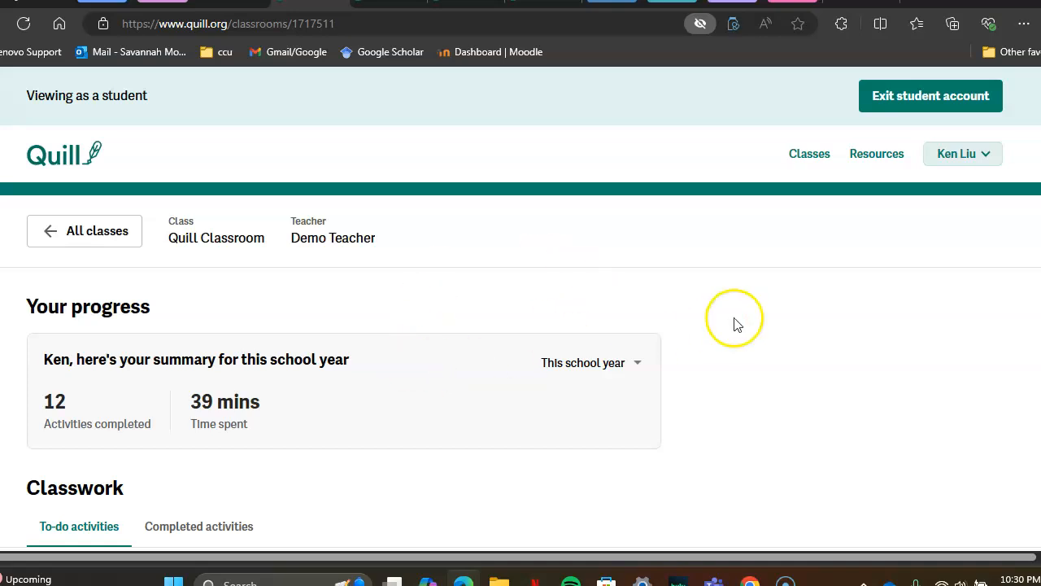
scroll(520, 307, "down", 1)
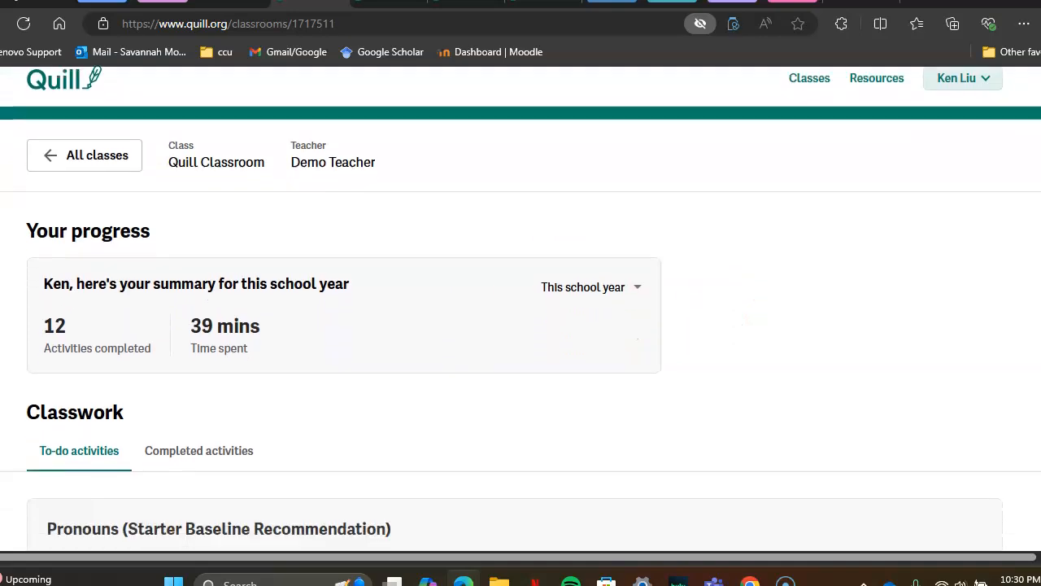
scroll(521, 308, "down", 9)
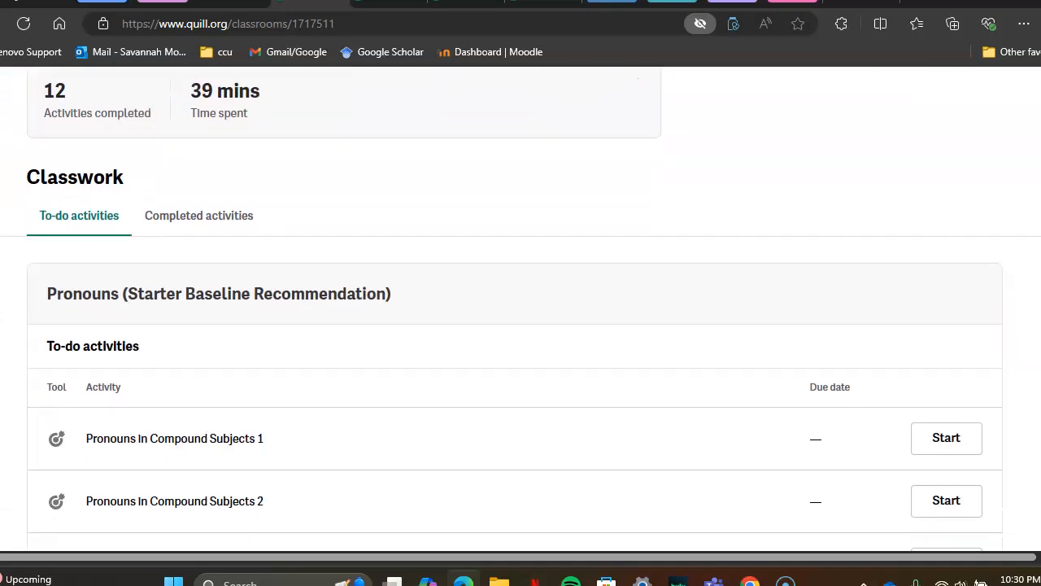
scroll(521, 308, "up", 6)
scroll(521, 307, "up", 1)
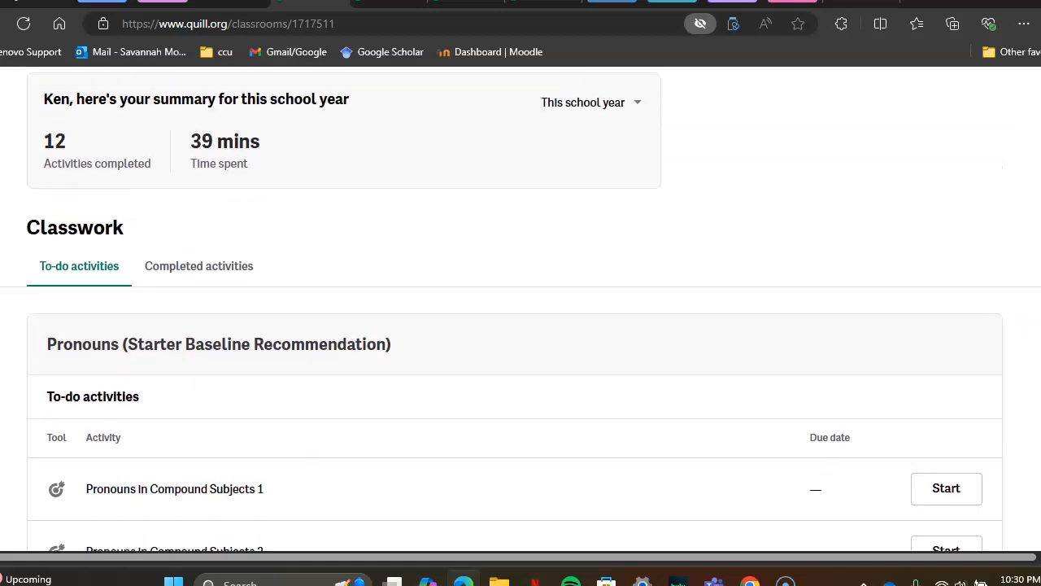
Review the student's completed activities, from the Reading for Evidence Pack to the Starter Baseline Diagnostic (Pre)
left_click(246, 269)
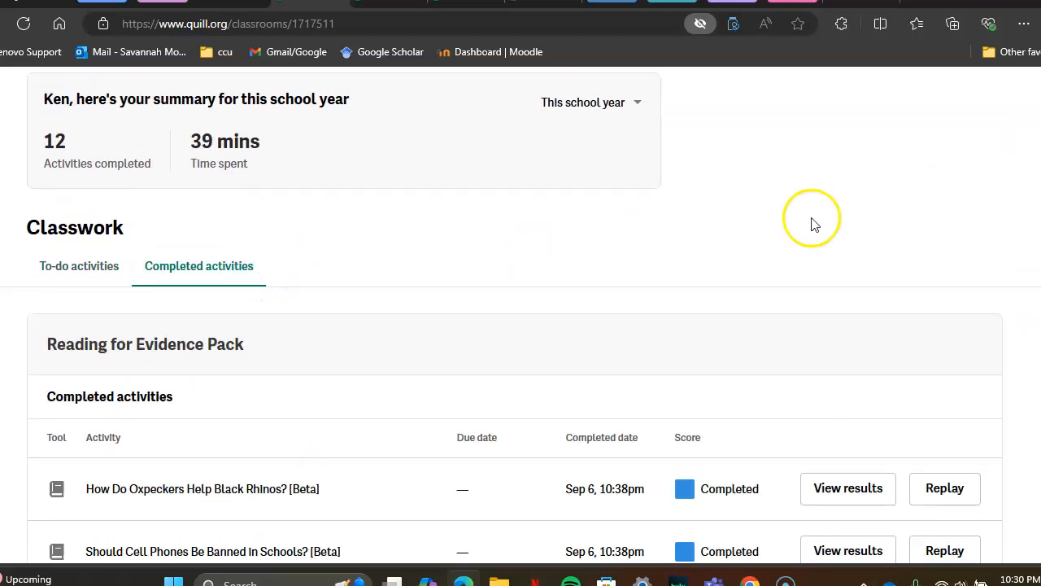
scroll(520, 325, "down", 10)
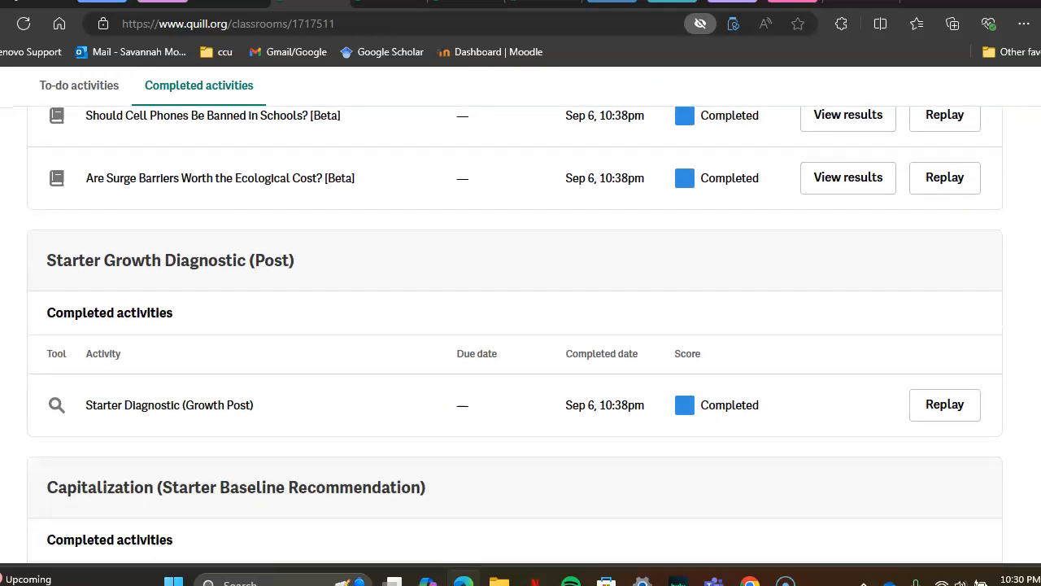
scroll(521, 325, "up", 15)
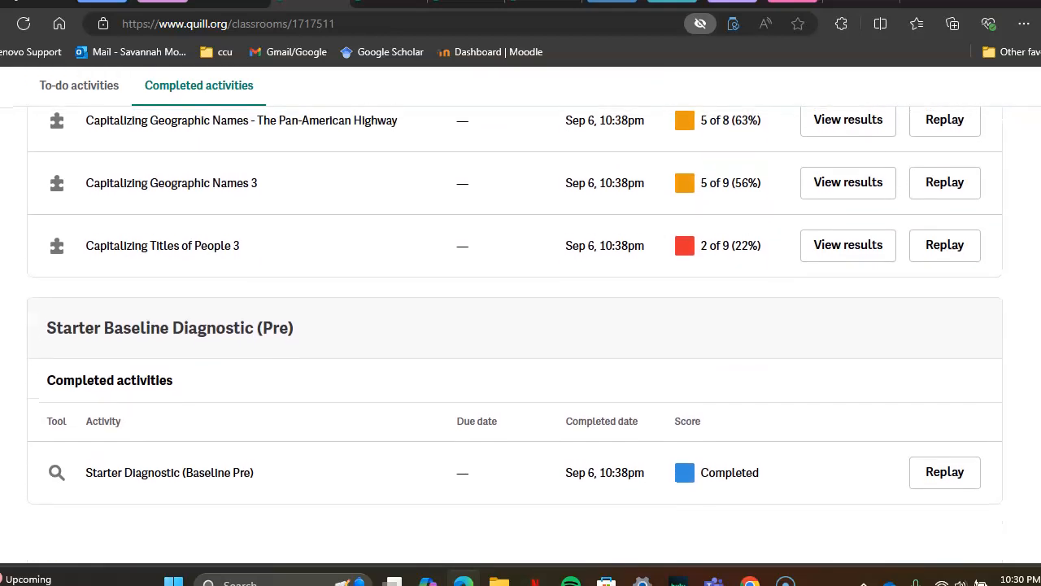
scroll(520, 314, "up", 1)
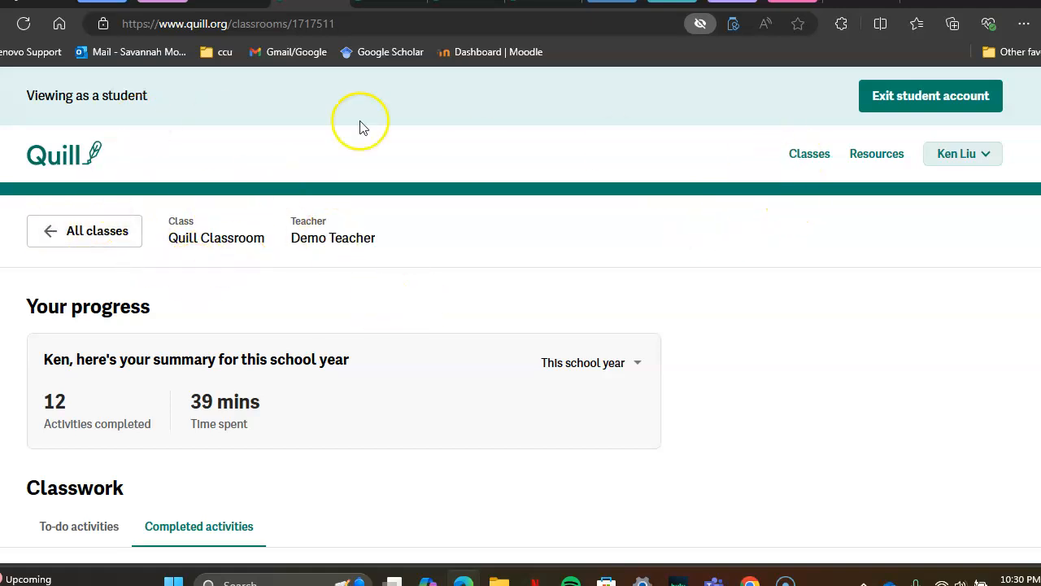
Exit the student account and look over the teacher's home overview
left_click(874, 95)
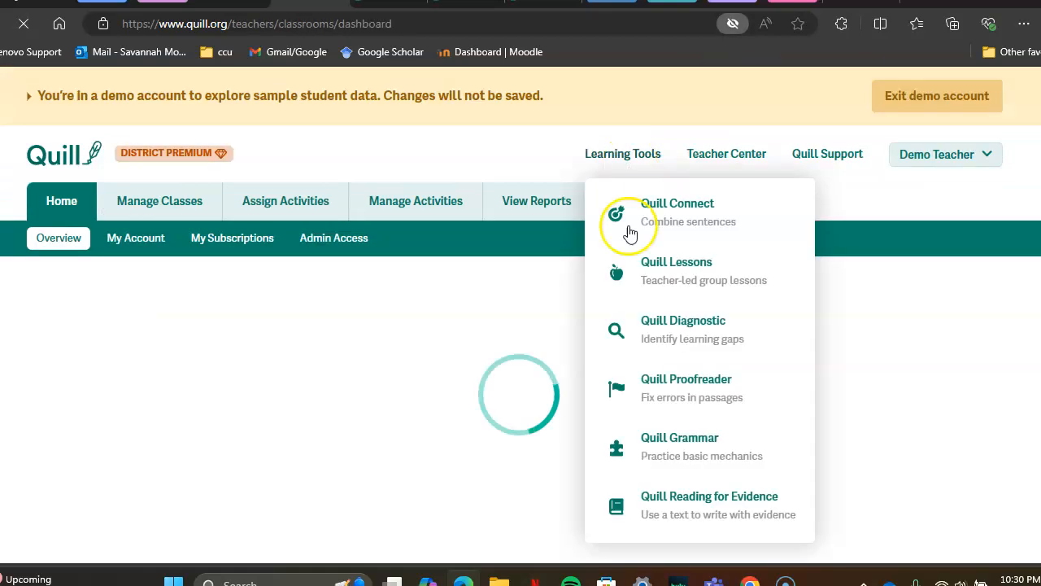
scroll(521, 314, "down", 2)
scroll(520, 314, "up", 2)
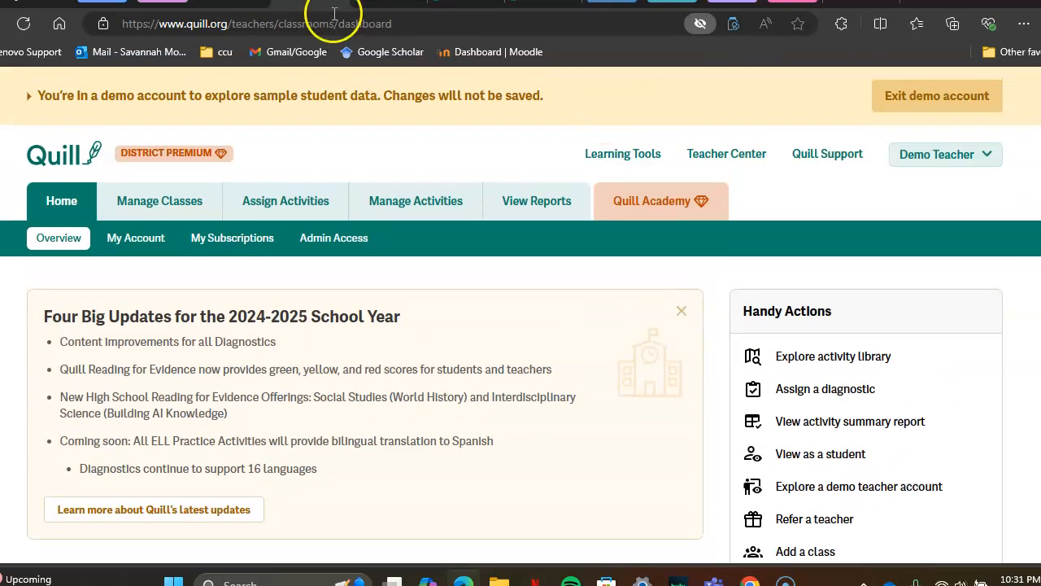